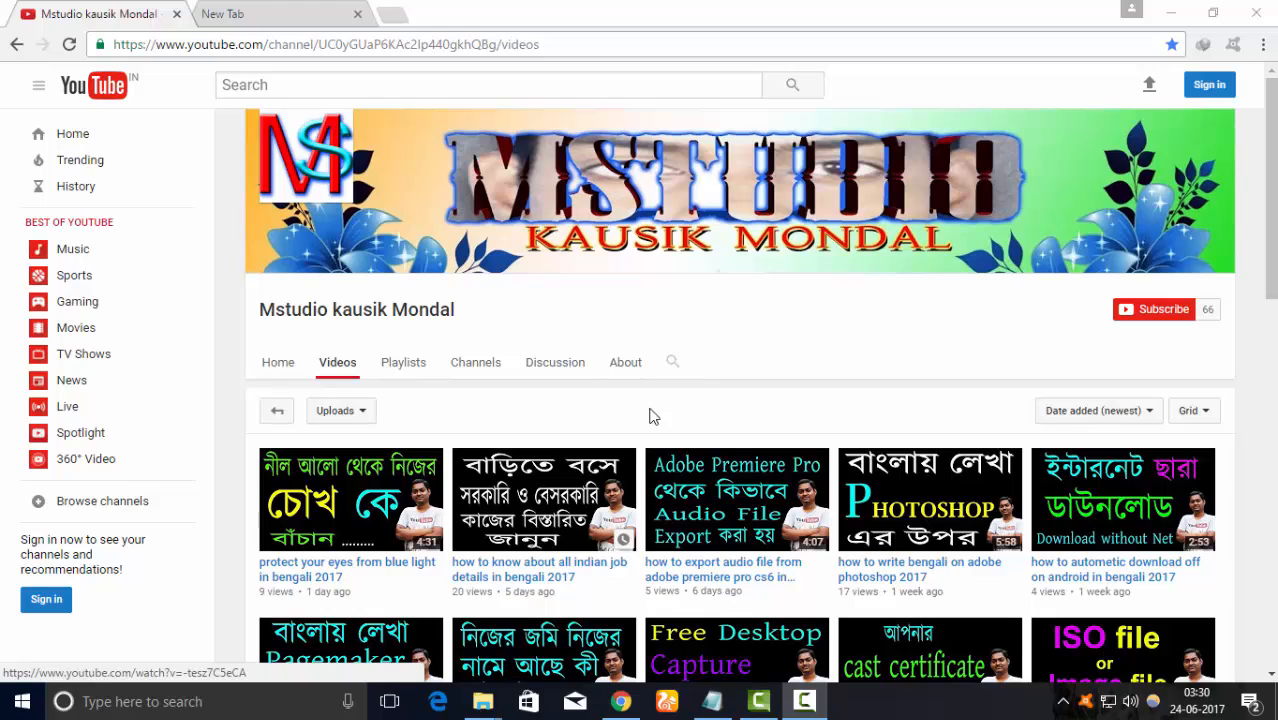
Step: Minimize the browser and move the WiNToBootic icon to an open area of the desktop
left_click(1172, 14)
left_click_drag(1172, 112, 958, 200)
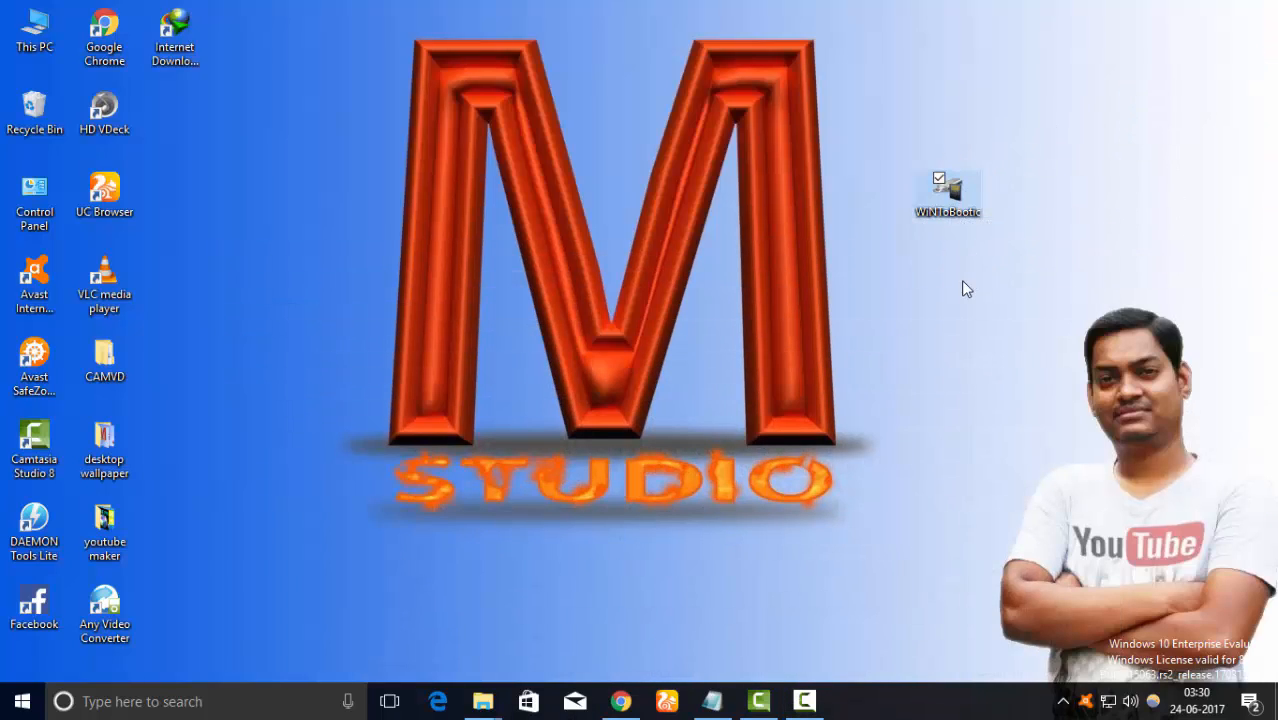
Step: Inspect the file properties of the WiNToBootic application on the desktop, including its size, and close them
right_click(962, 212)
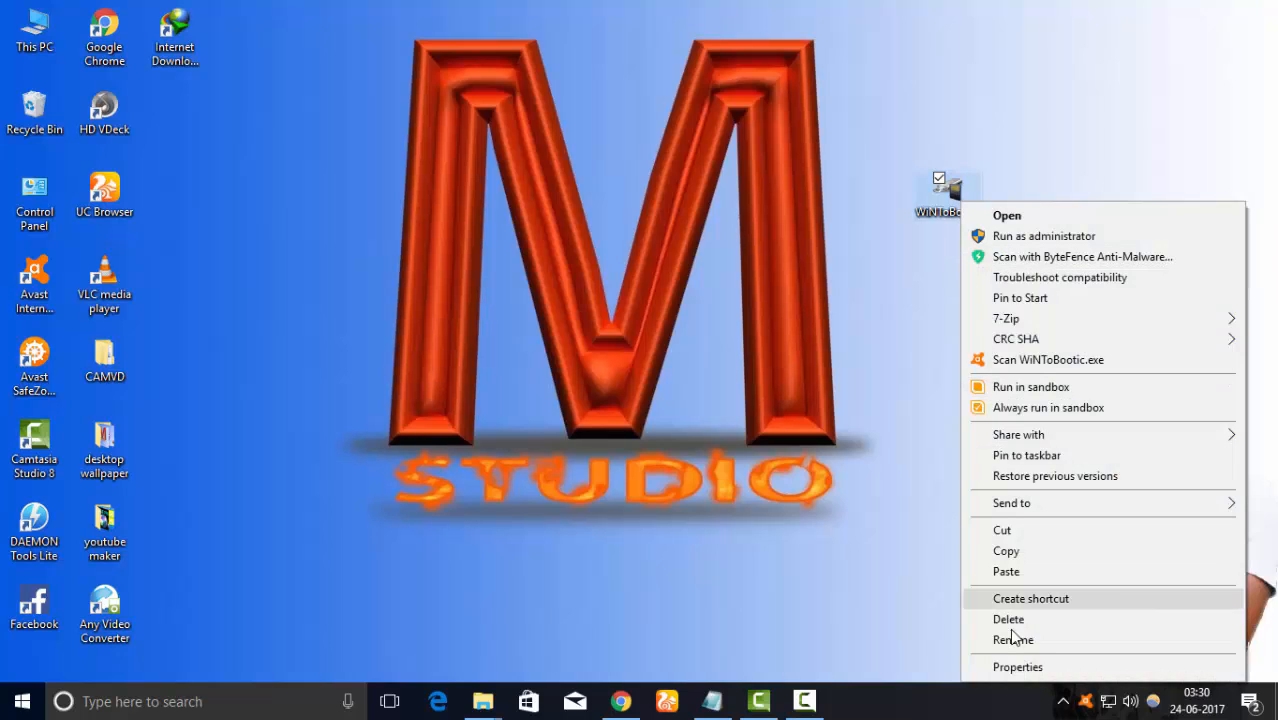
left_click(1005, 666)
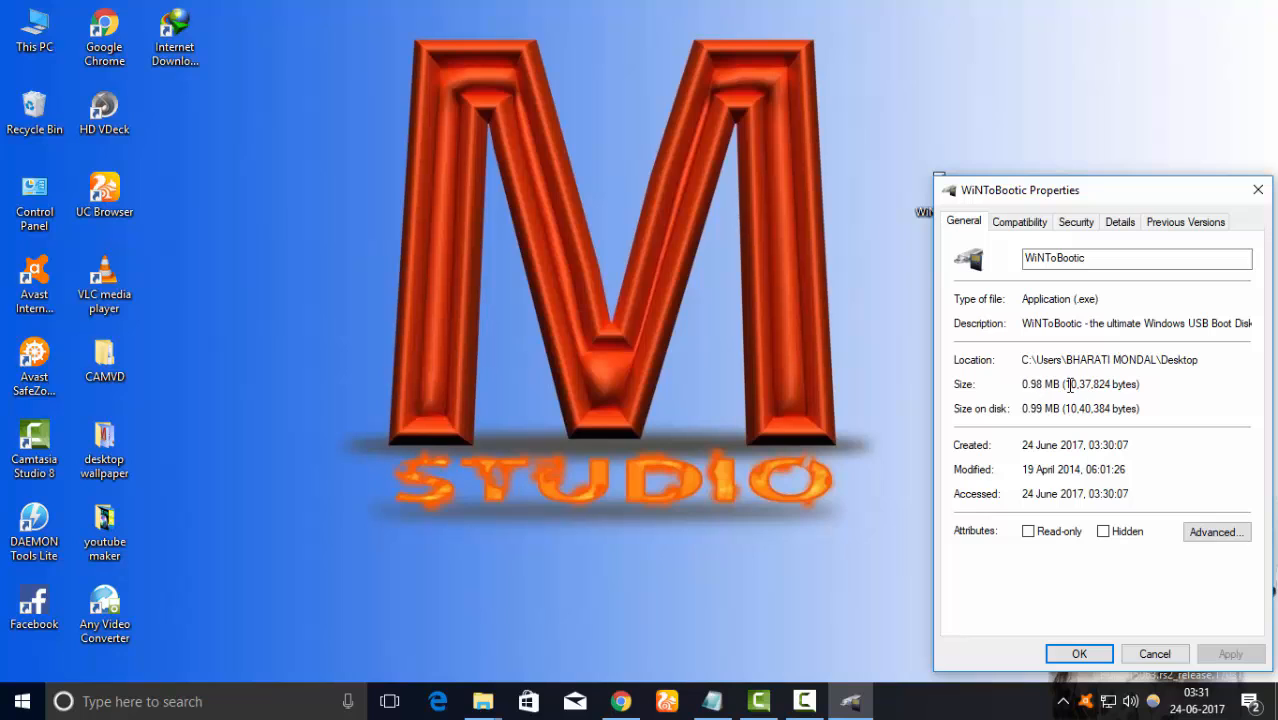
left_click(1258, 189)
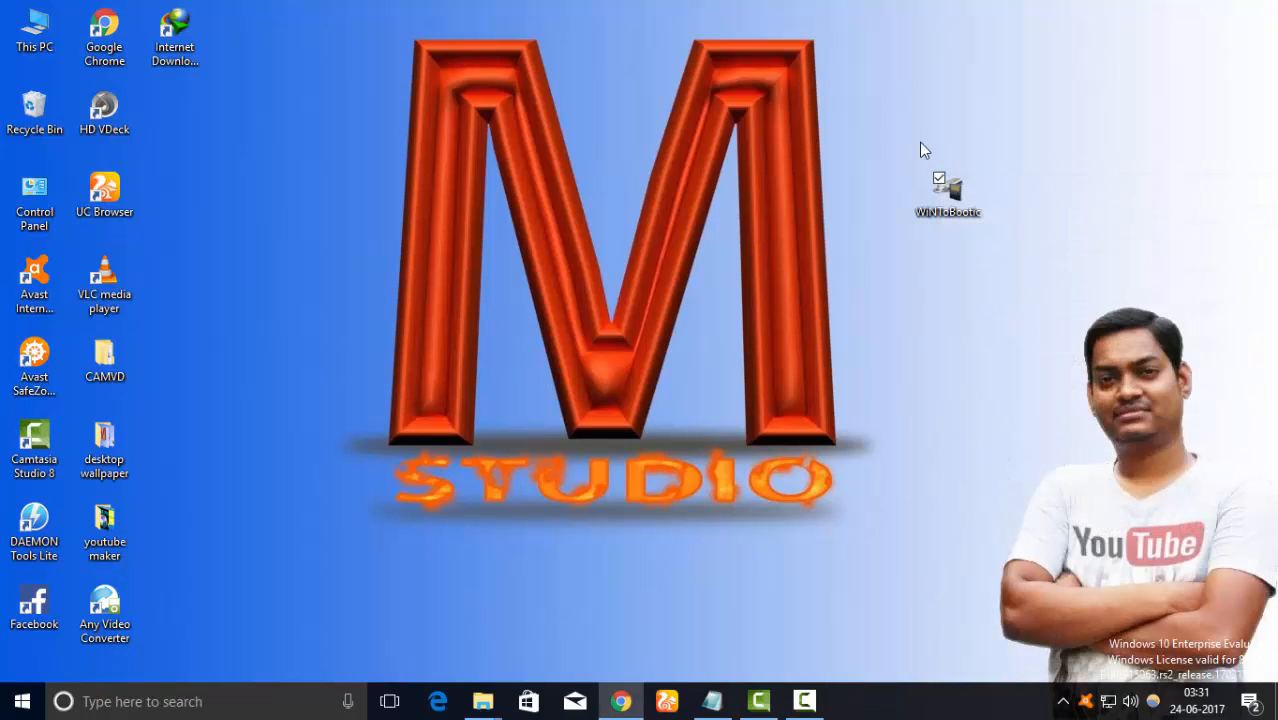
right_click(870, 117)
left_click(888, 178)
right_click(888, 178)
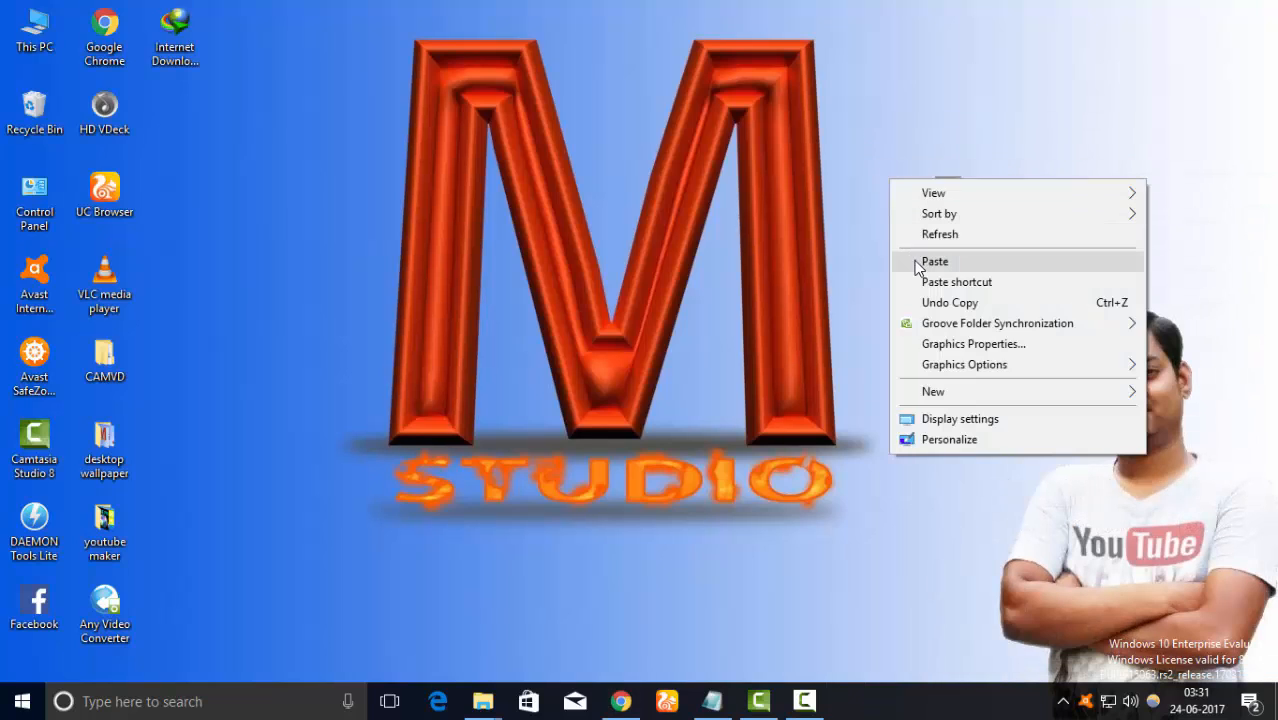
left_click(932, 236)
right_click(891, 261)
left_click(946, 319)
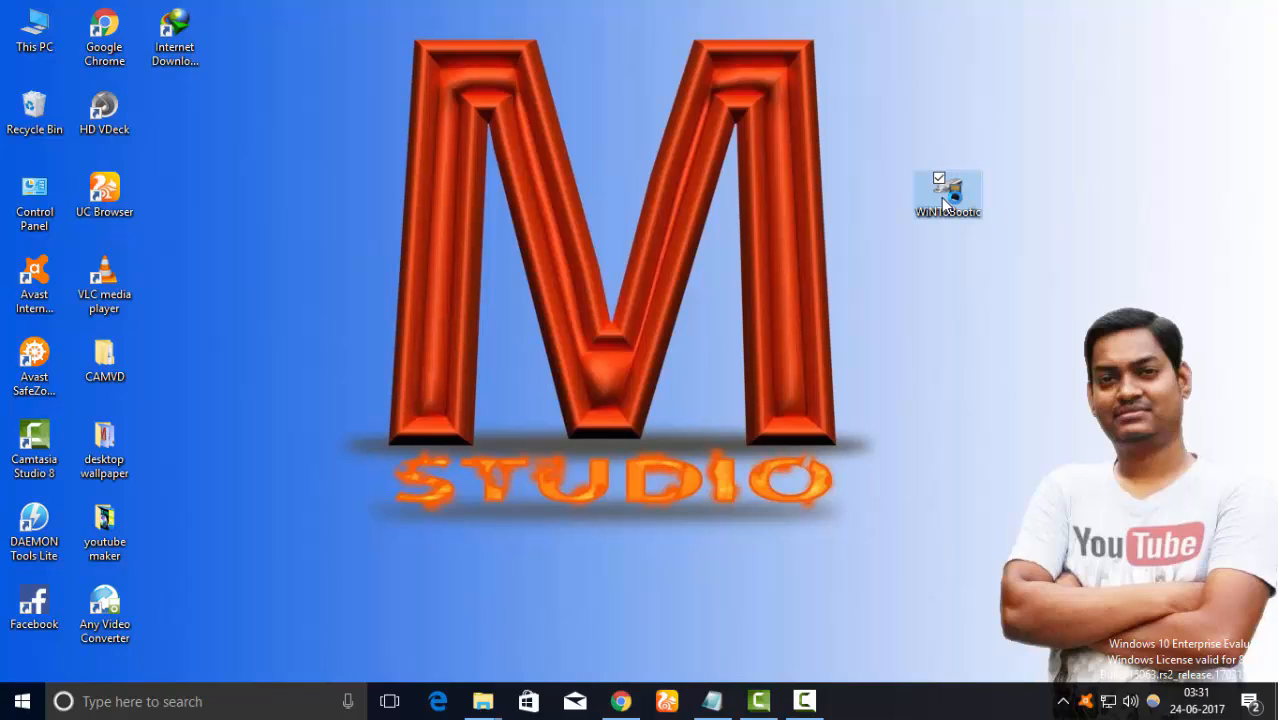
Step: Launch WiNToBootic from the desktop and check the available drives in This PC
double_click(944, 200)
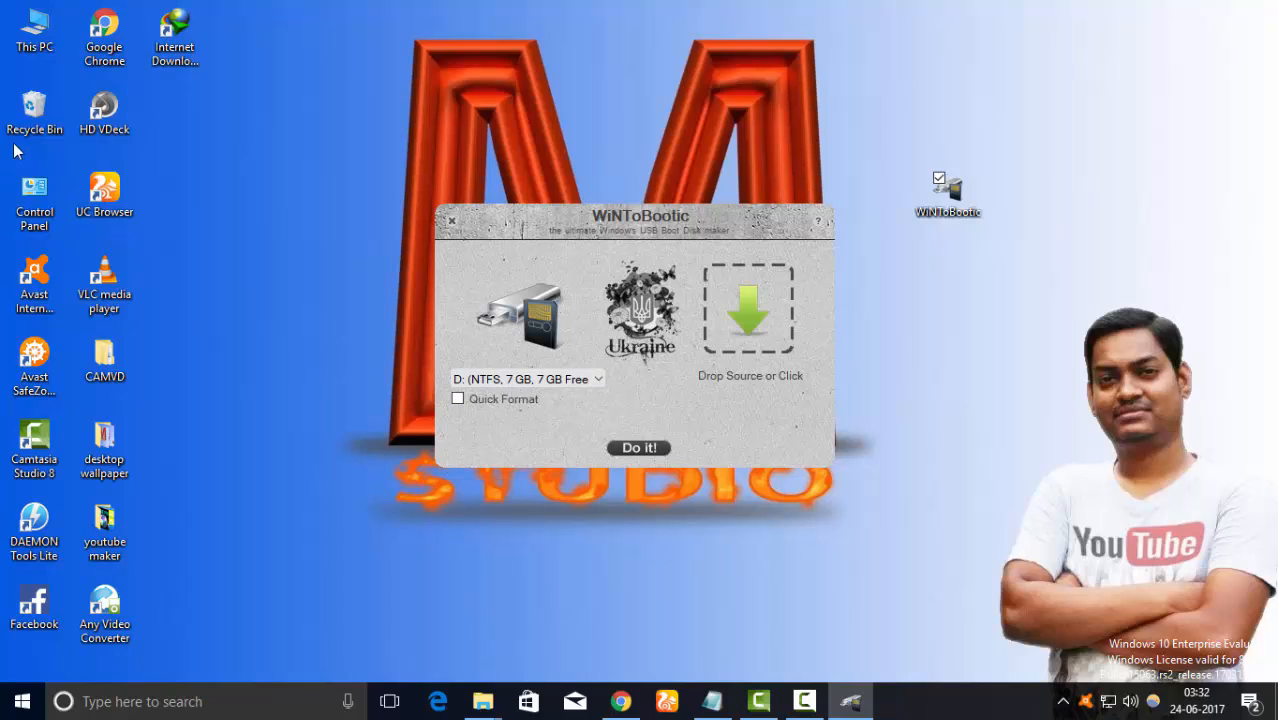
double_click(34, 30)
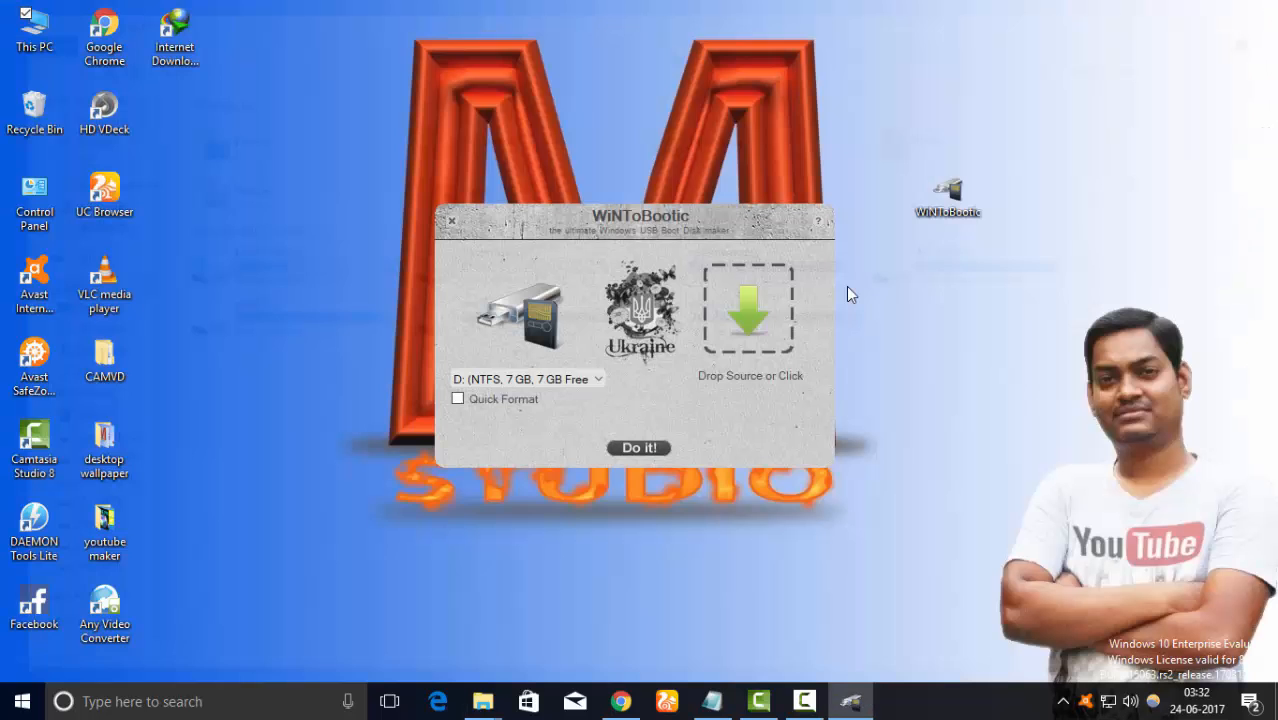
left_click(1256, 10)
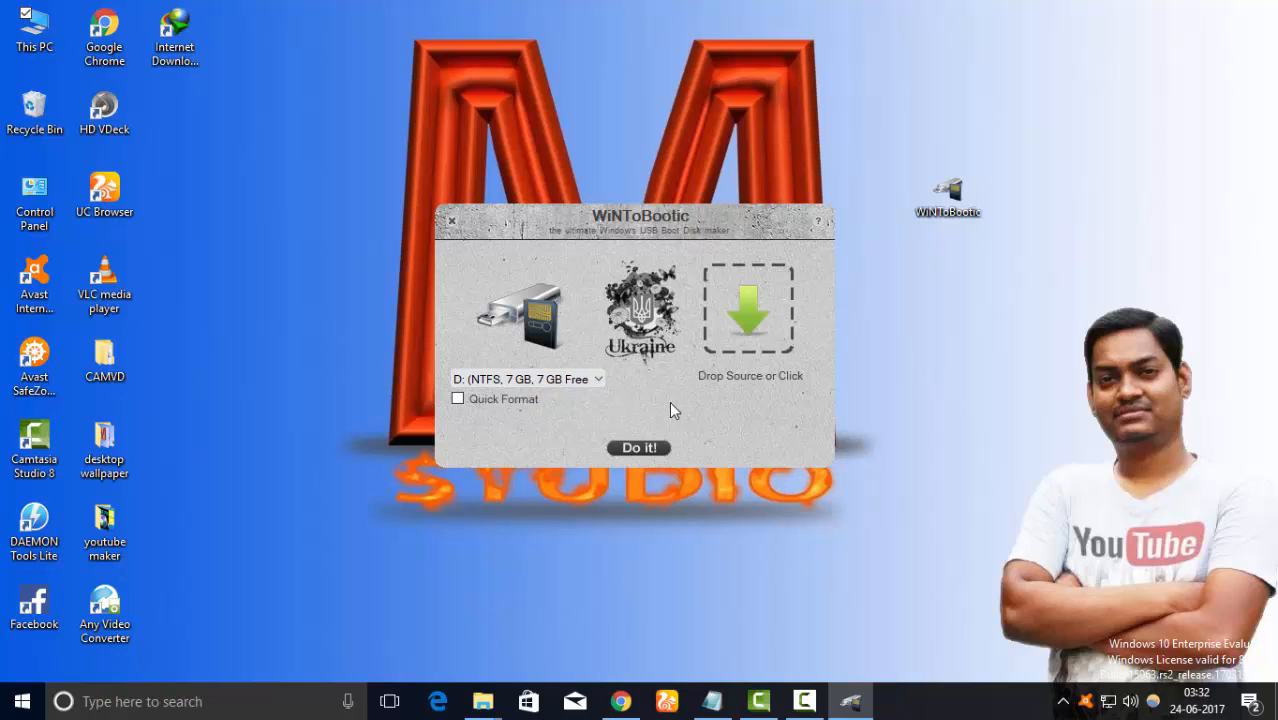
Step: Choose a boot source by selecting "windows 10 === 32 bit (enterprise)" in the SOFTWARE\ISO folder on drive G:
left_click(740, 310)
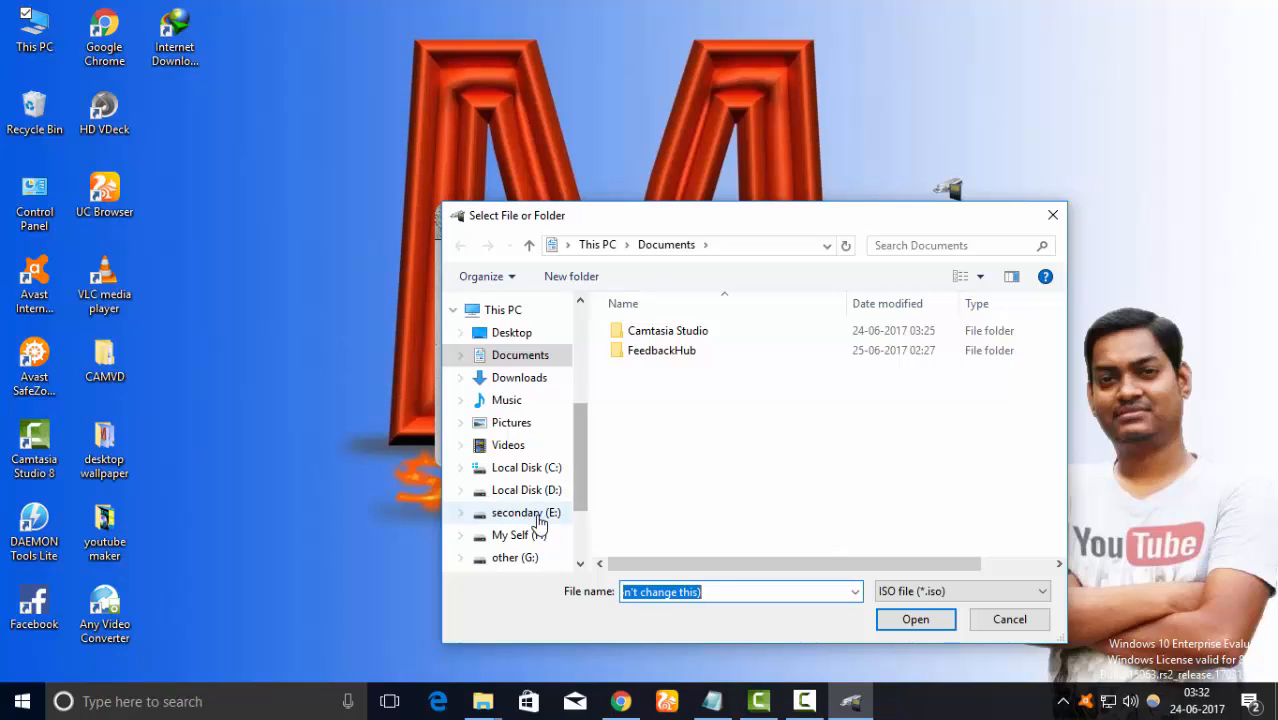
left_click(524, 556)
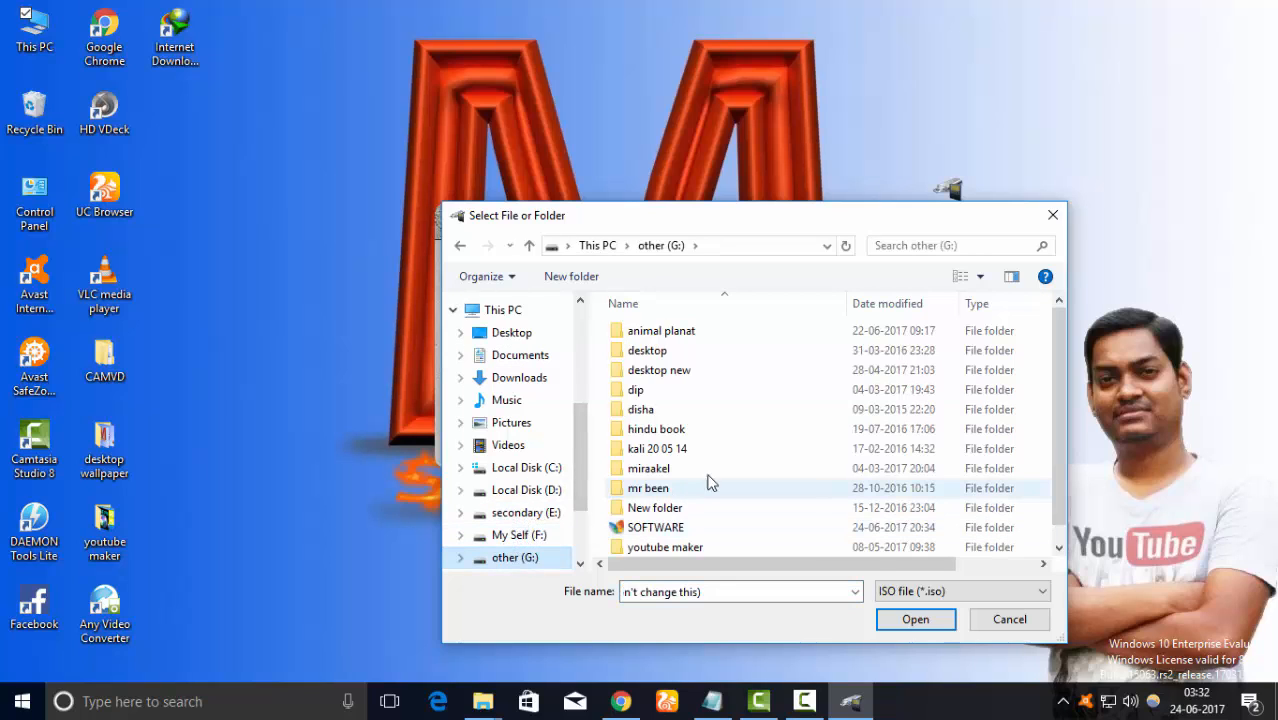
double_click(650, 503)
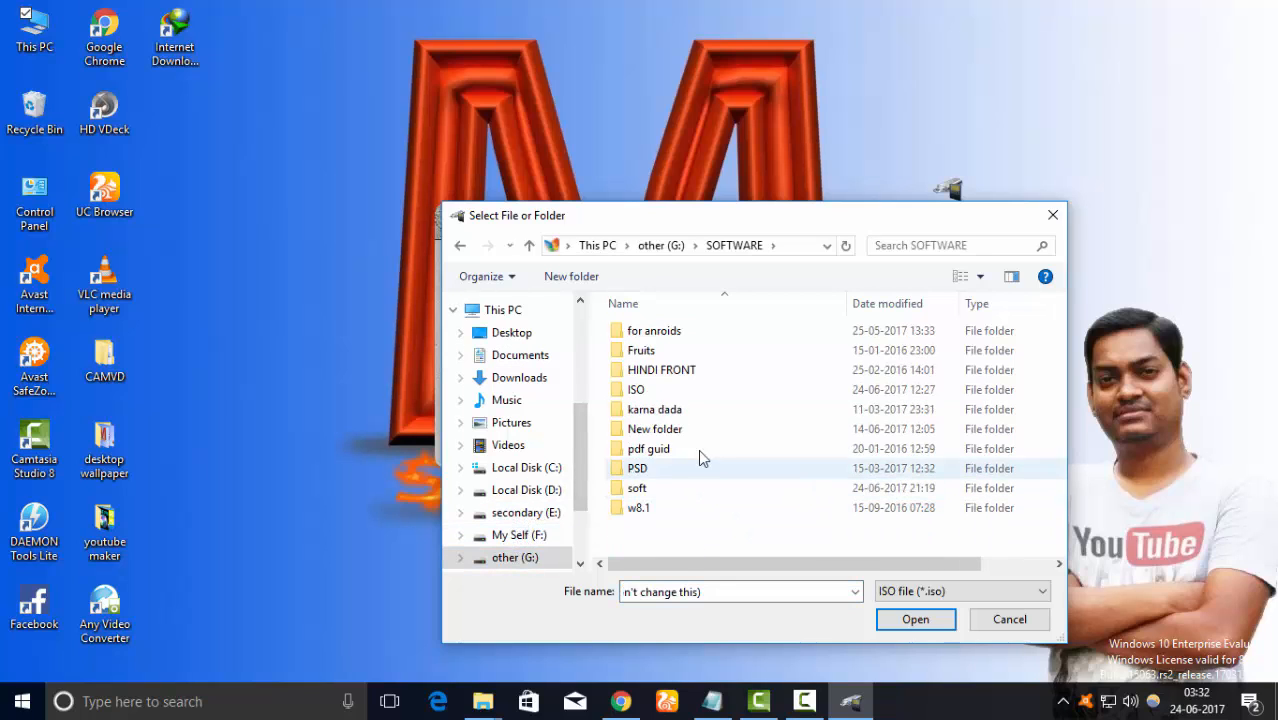
double_click(652, 392)
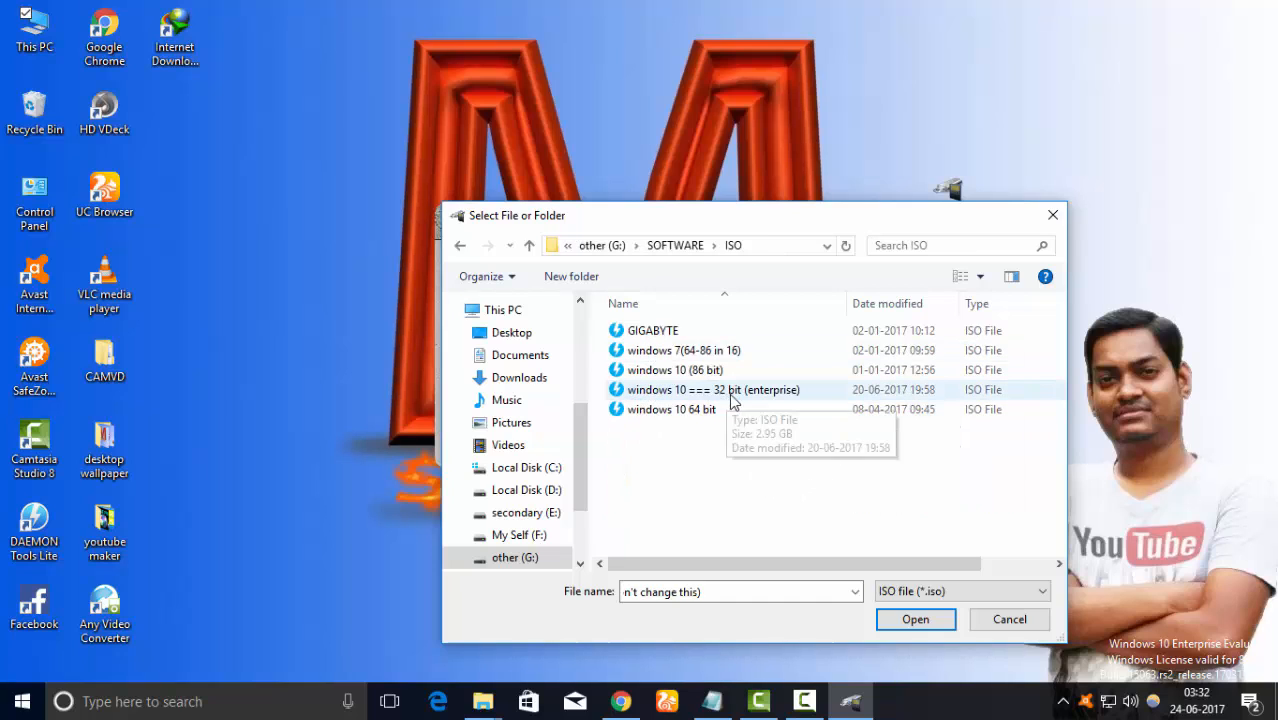
left_click(770, 398)
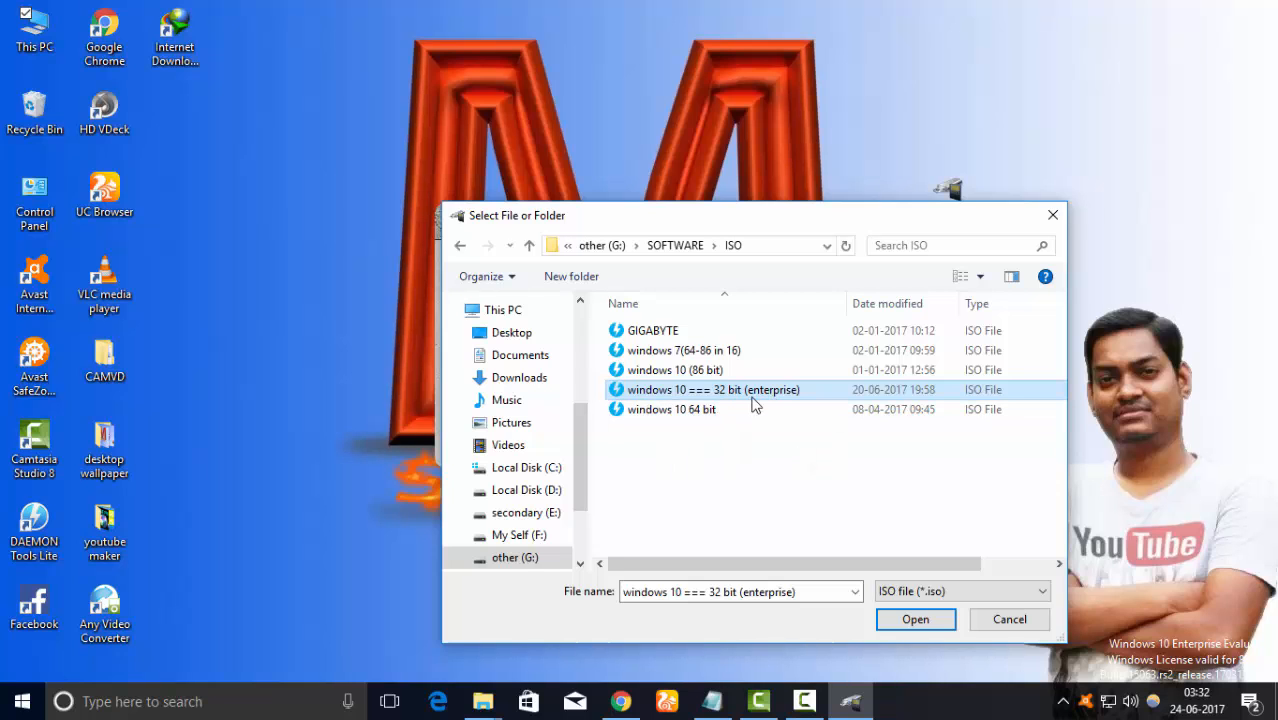
left_click_drag(778, 217, 583, 188)
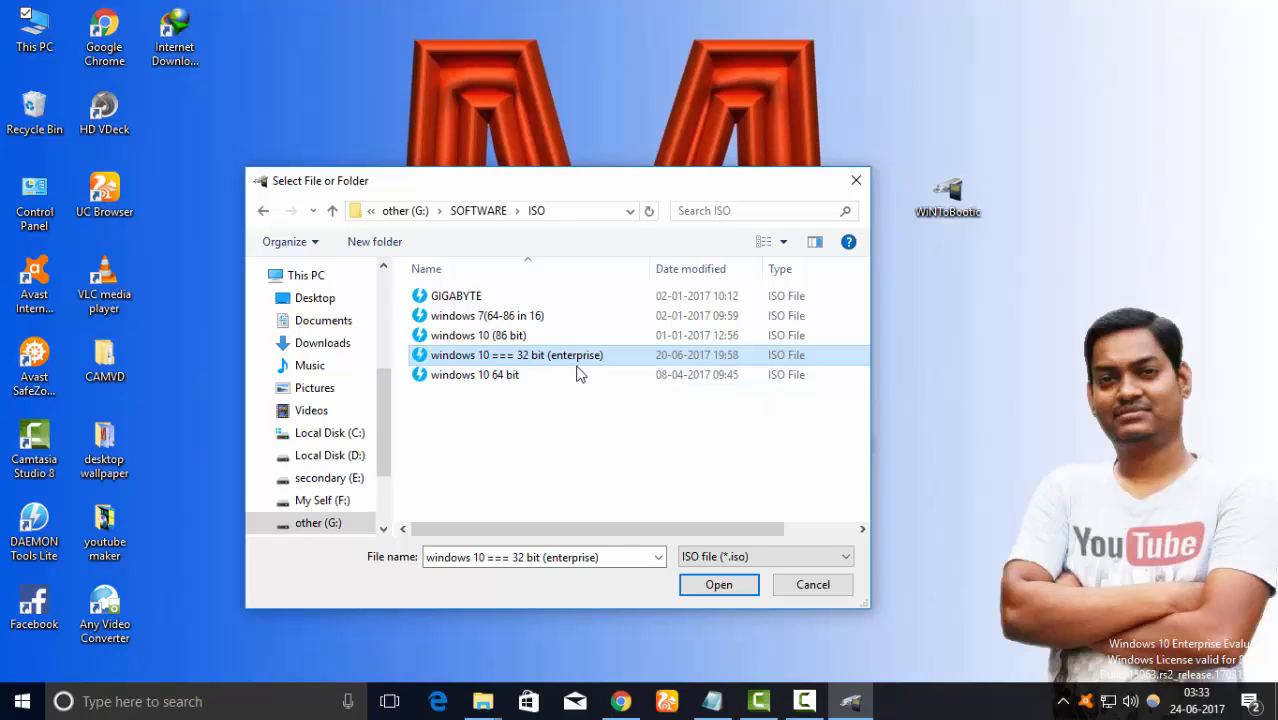
right_click(999, 267)
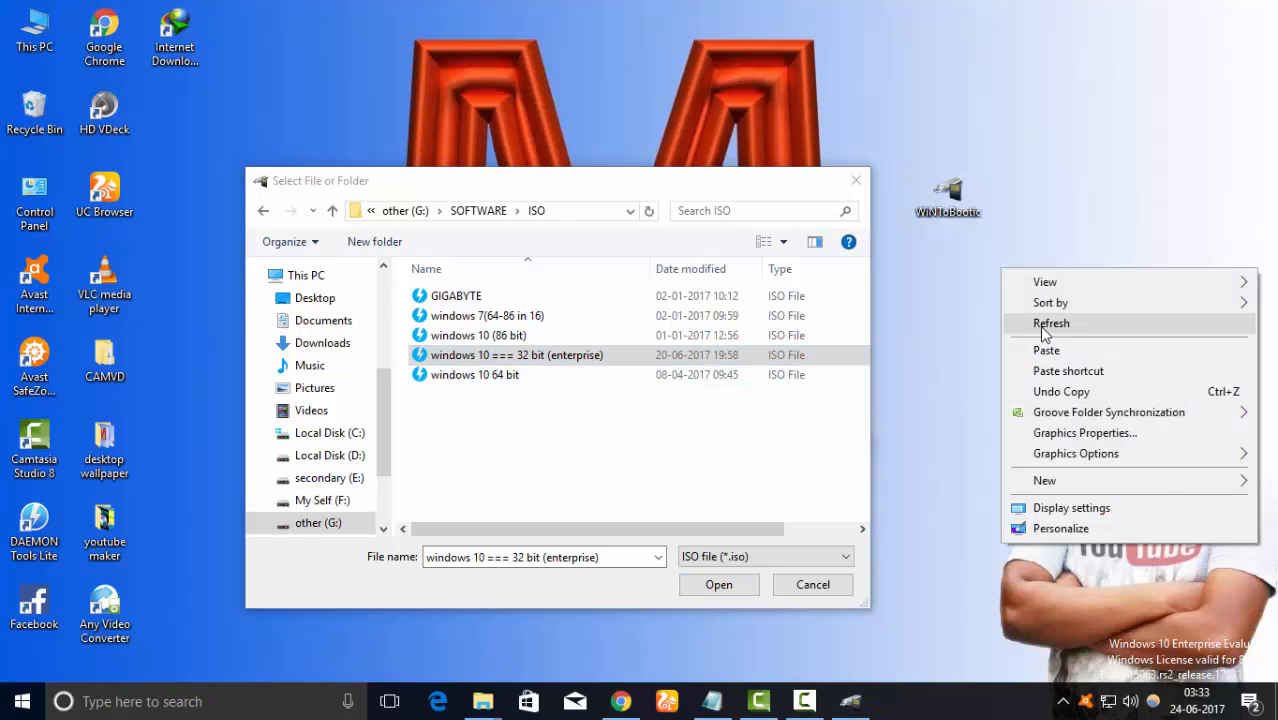
left_click(1040, 335)
right_click(1030, 326)
left_click(1070, 381)
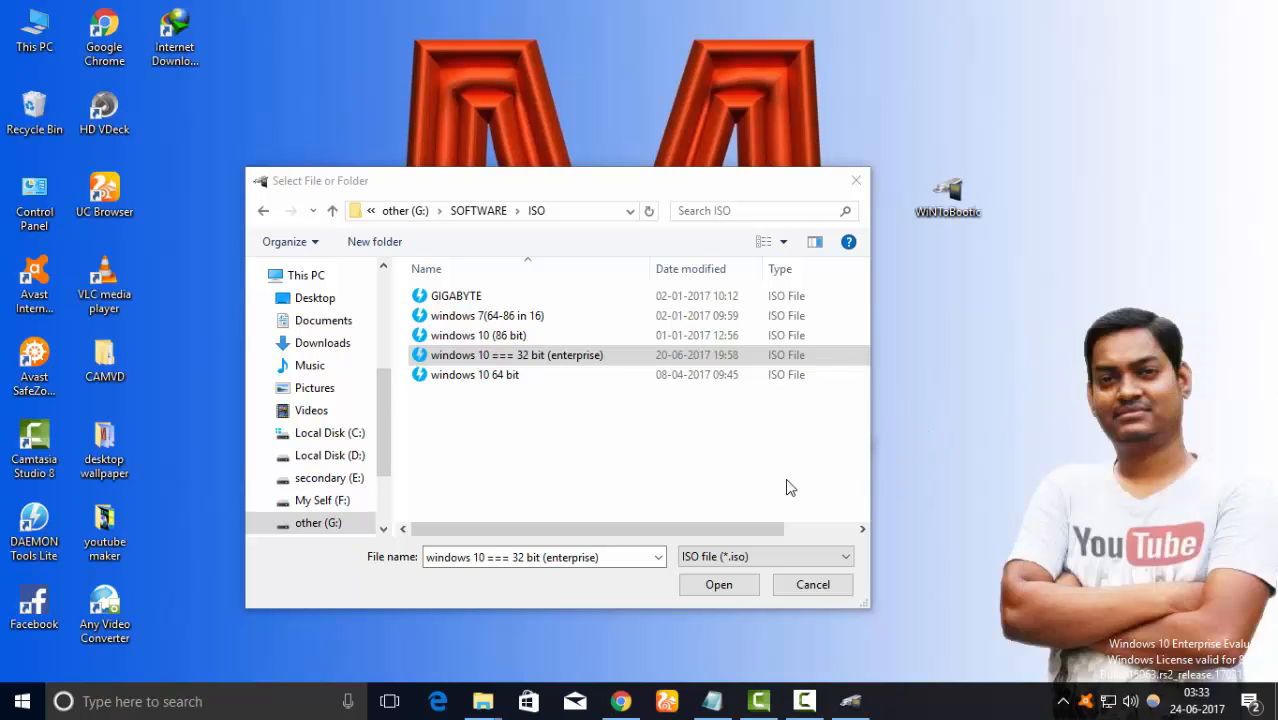
Step: Load the "windows 10 === 32 bit (enterprise)" ISO into WiNToBootic as the source
left_click(535, 360)
left_click(719, 584)
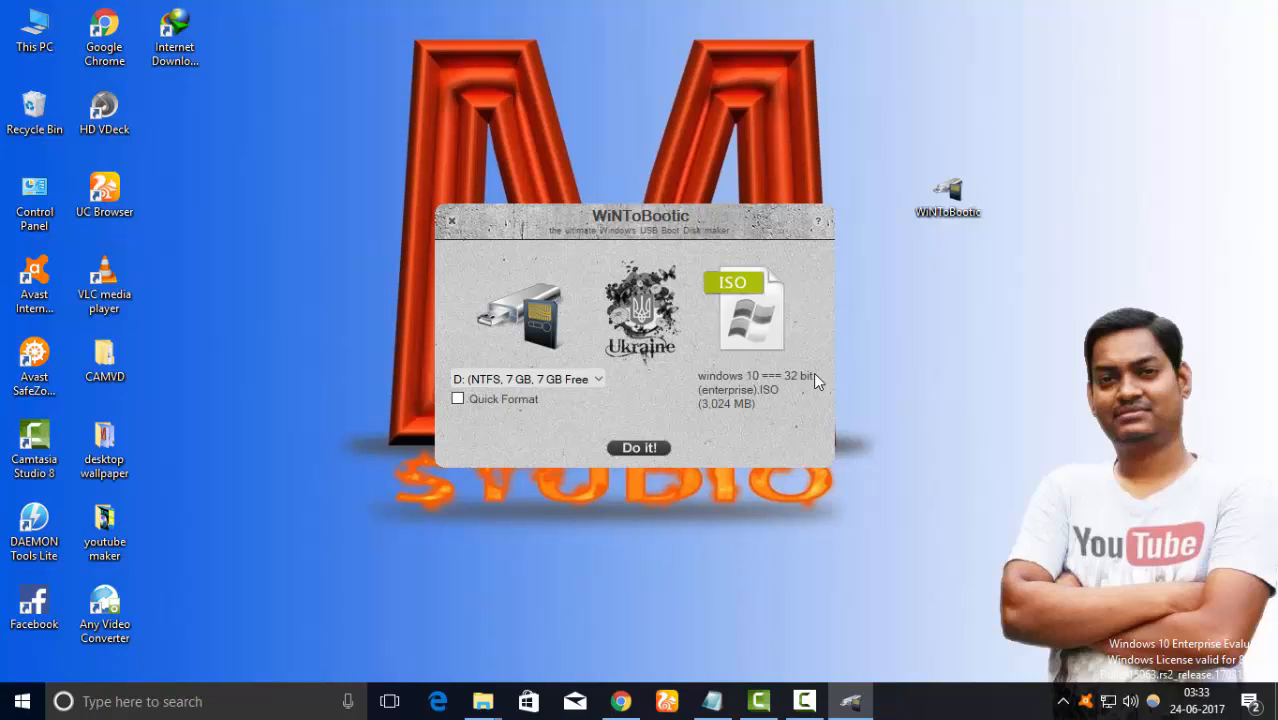
Step: Enable Quick Format for drive D: and start creating the bootable disk, accepting the confirmation
left_click(458, 398)
left_click(639, 446)
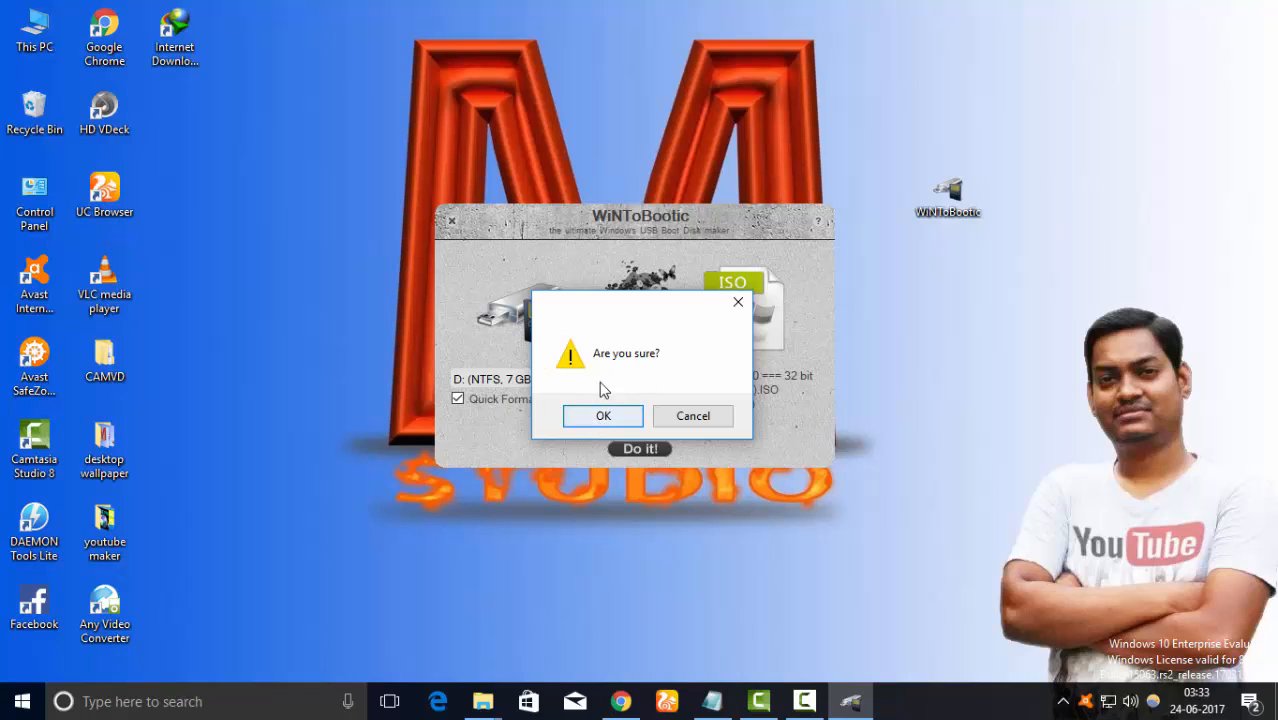
left_click(603, 418)
left_click(667, 418)
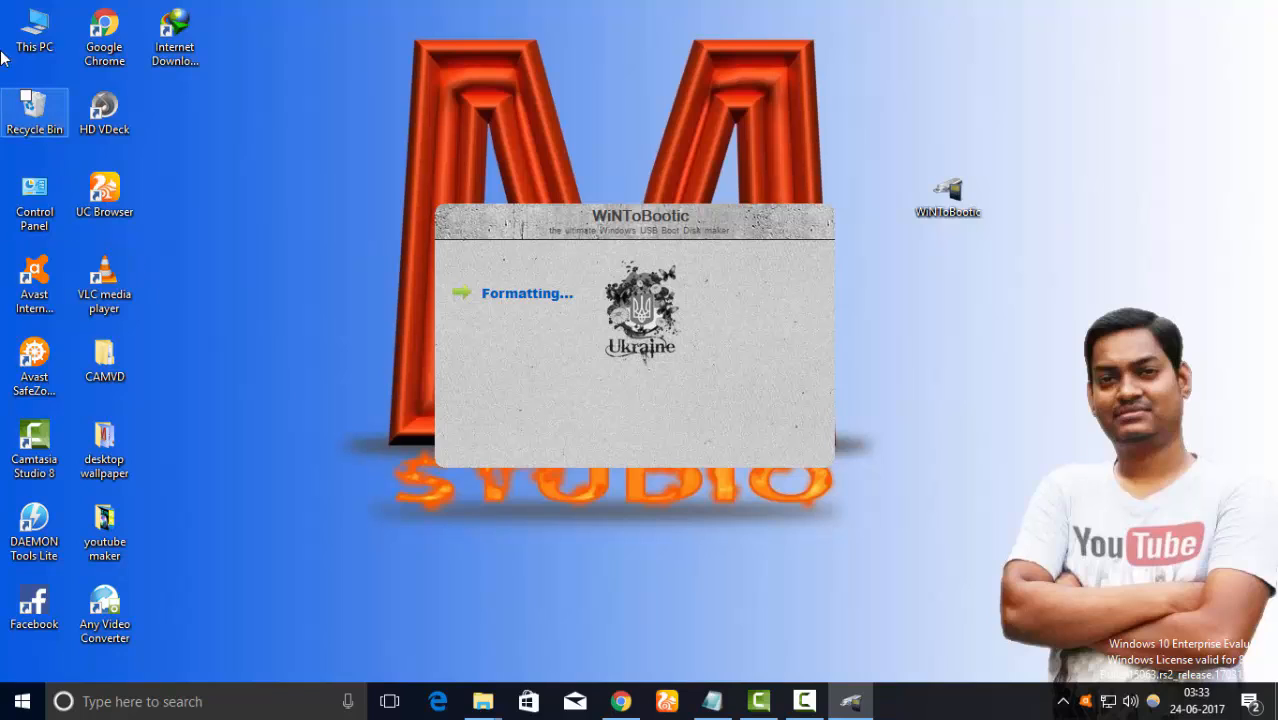
Step: Open This PC beside the WiNToBootic window and refresh its drive list to follow drive D:
double_click(30, 32)
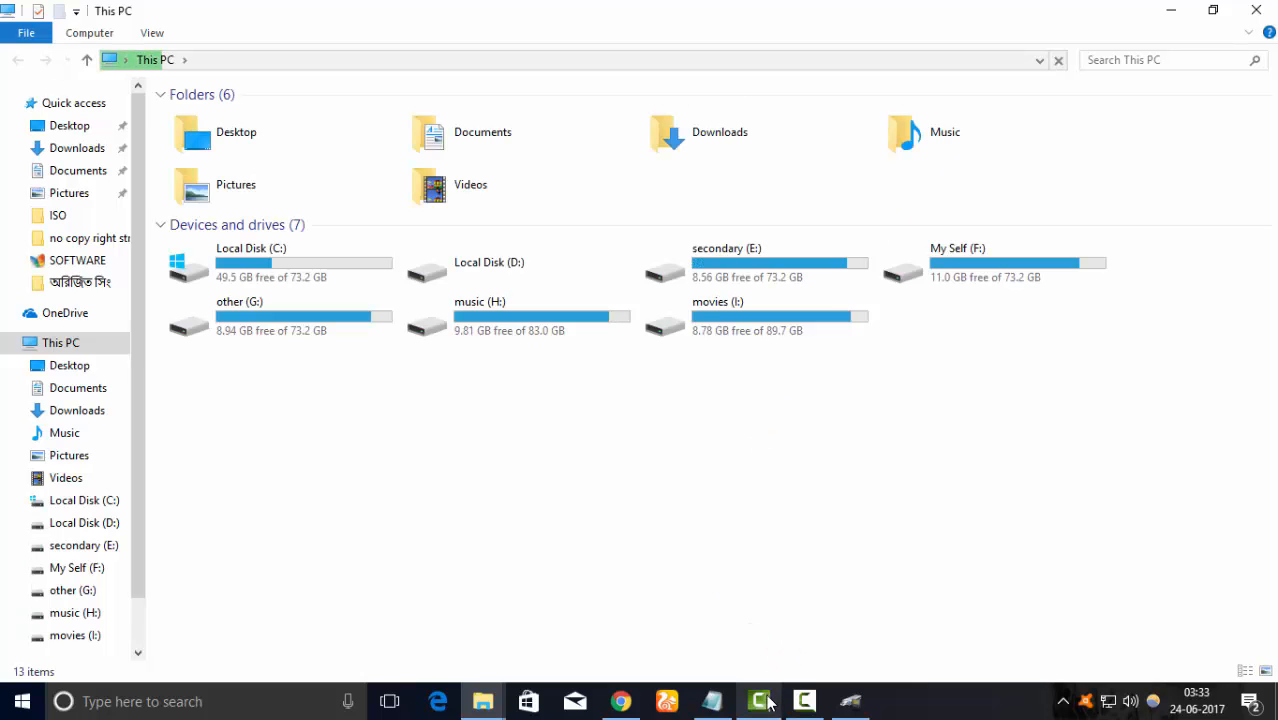
left_click_drag(775, 12, 964, 80)
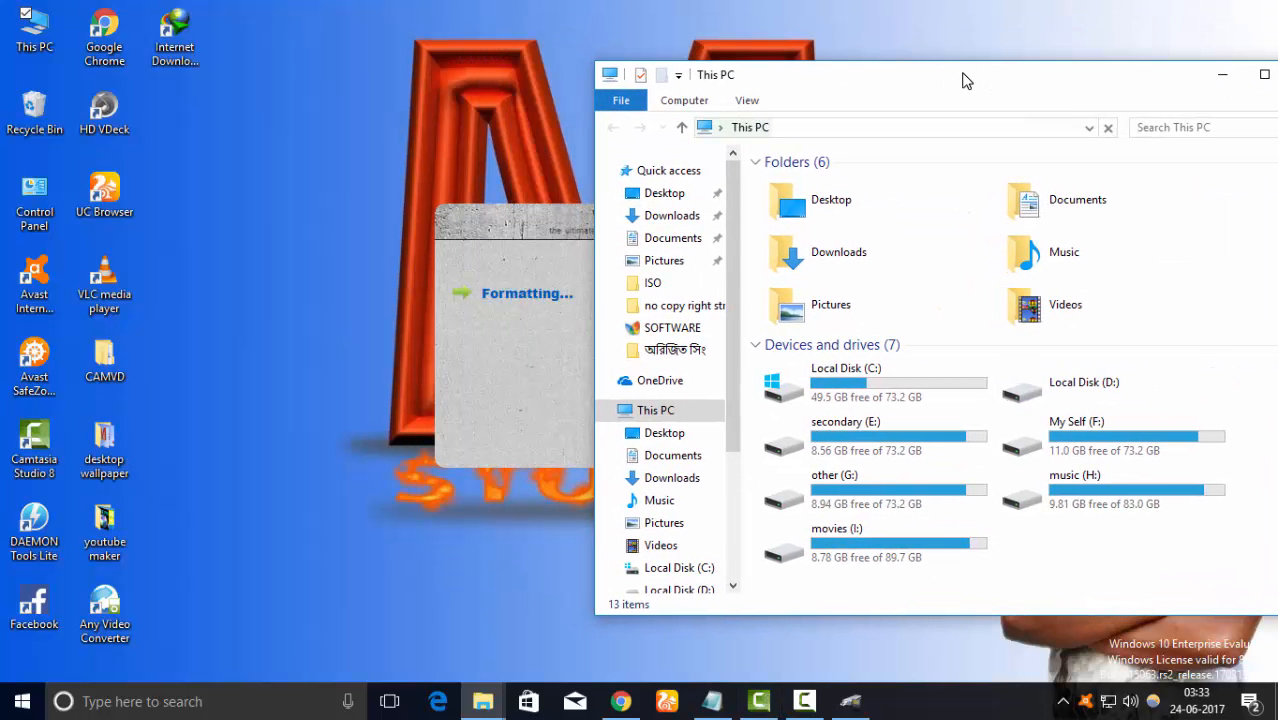
left_click_drag(532, 227, 270, 229)
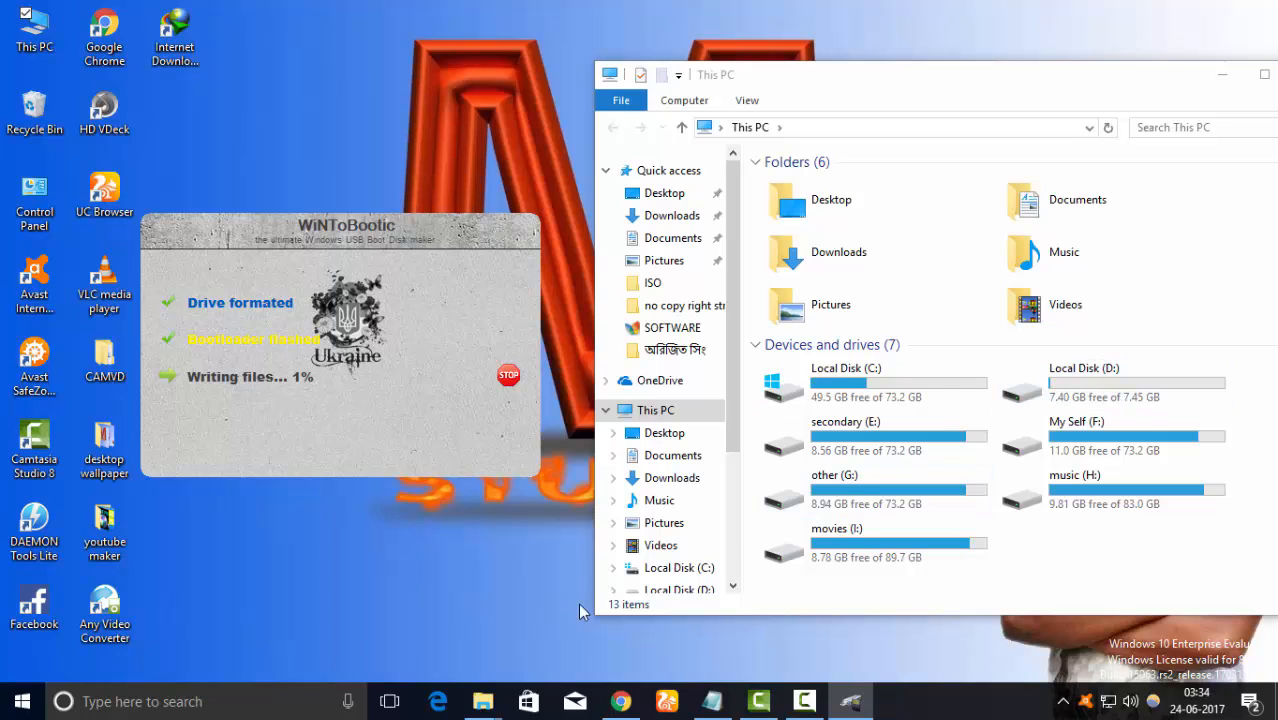
right_click(1020, 583)
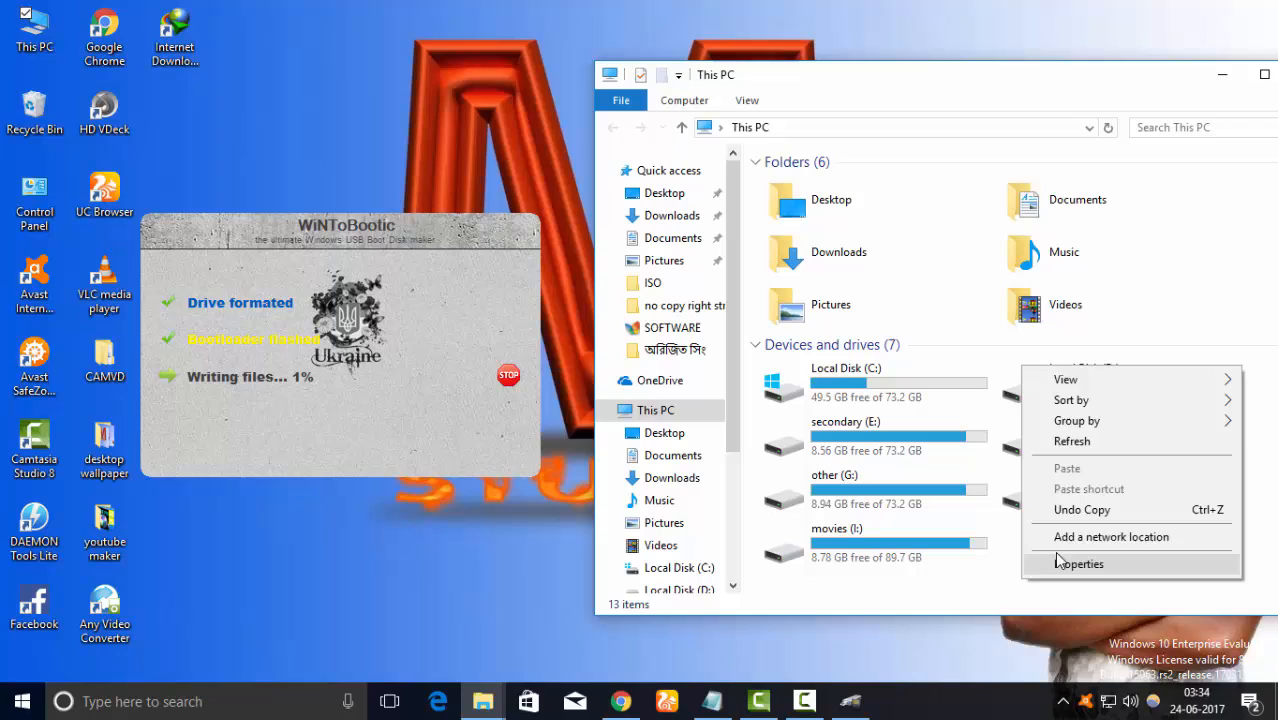
left_click(1079, 447)
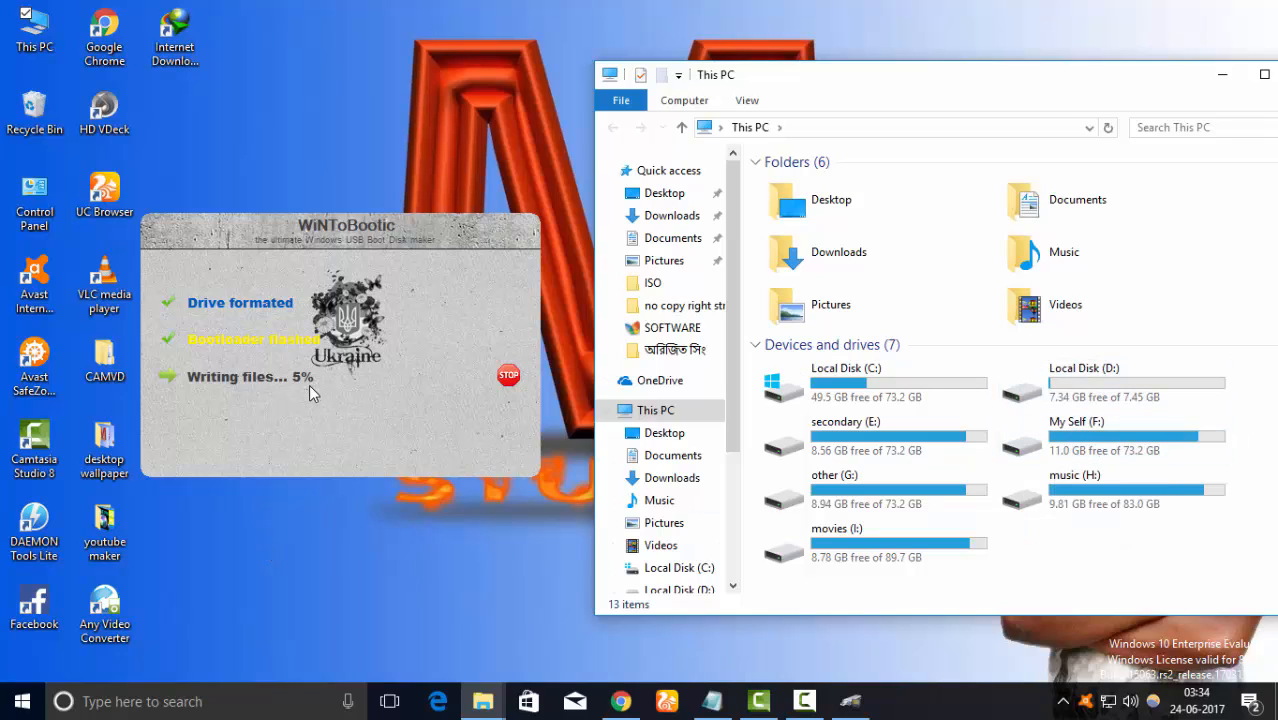
right_click(308, 112)
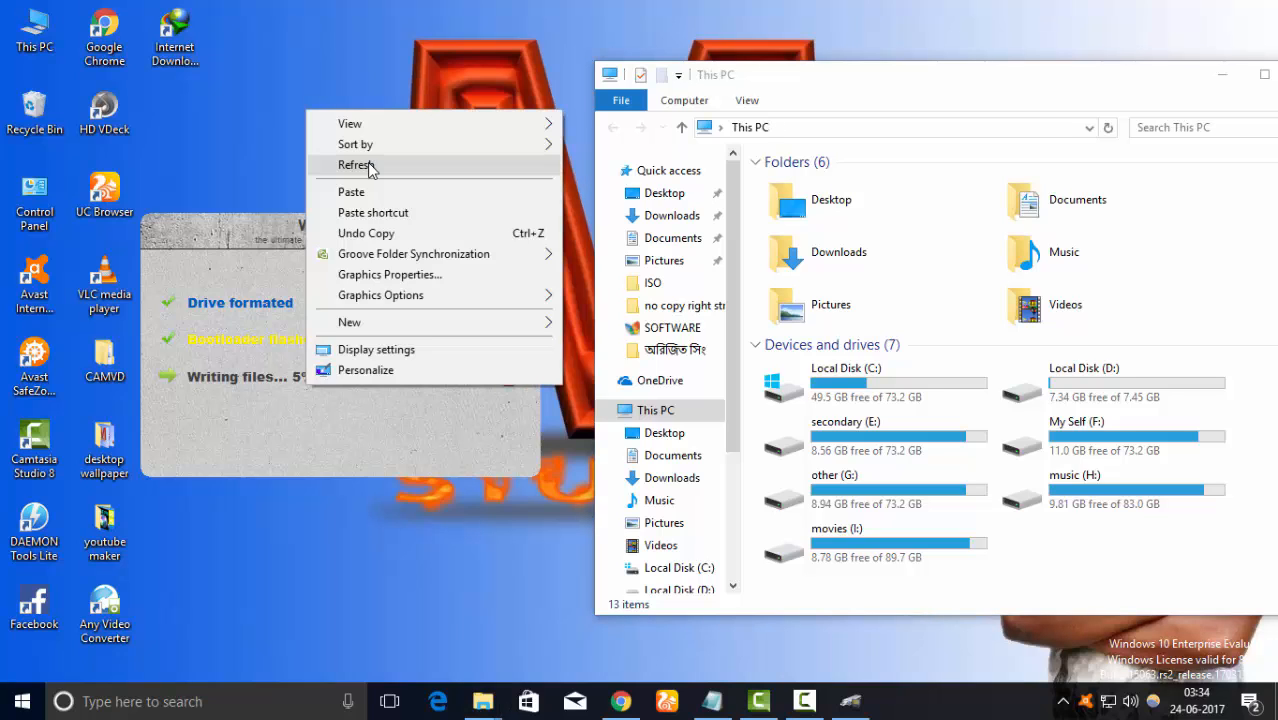
left_click(356, 165)
right_click(316, 70)
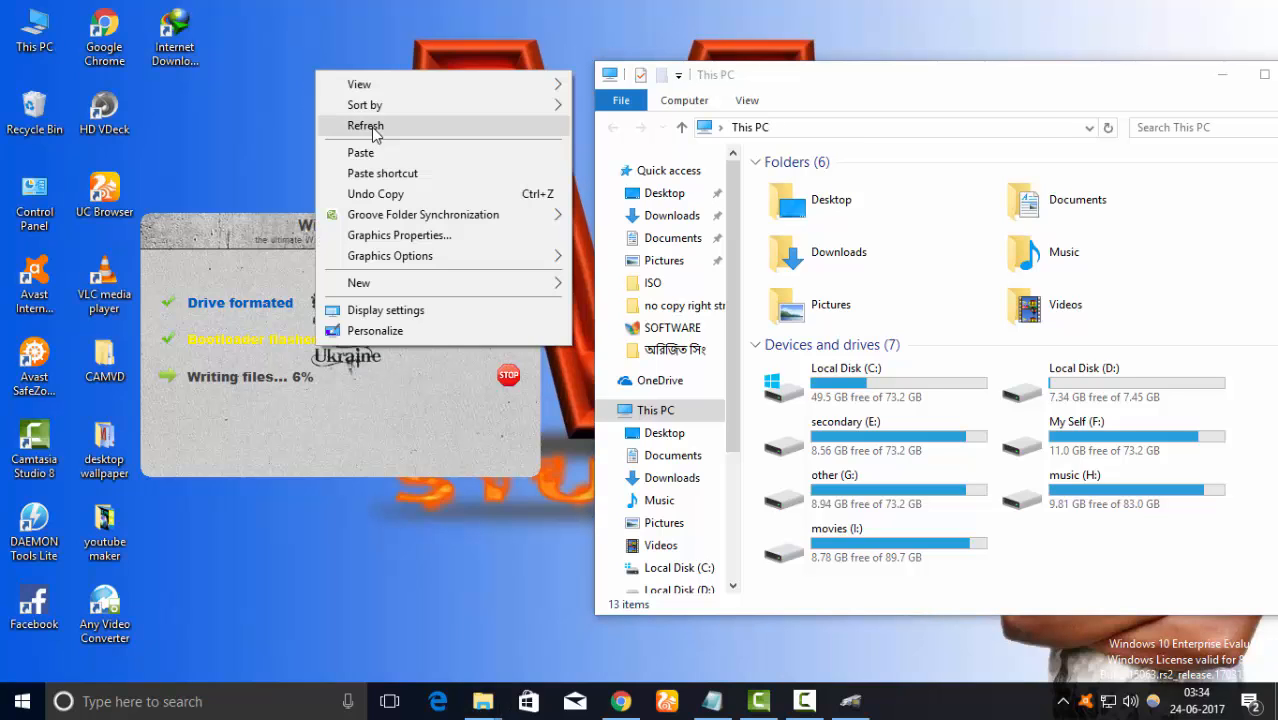
left_click(372, 127)
right_click(322, 71)
left_click(368, 127)
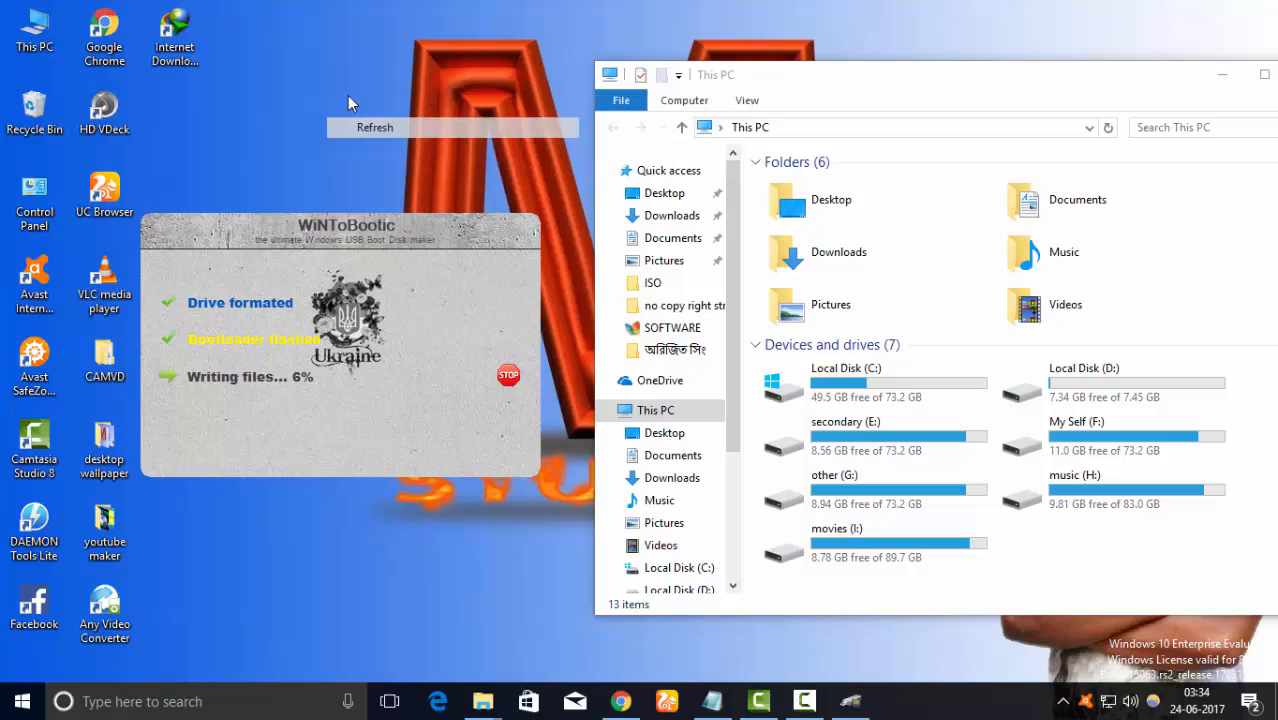
right_click(323, 55)
left_click(374, 110)
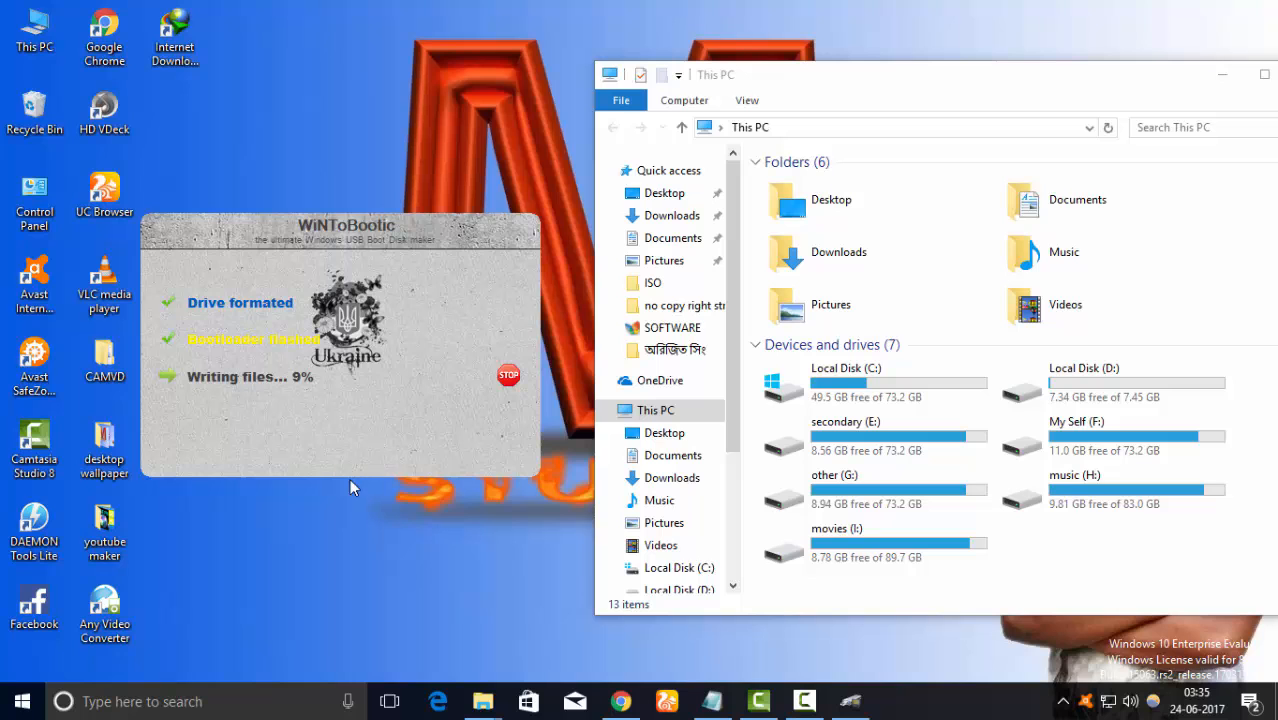
left_click(760, 702)
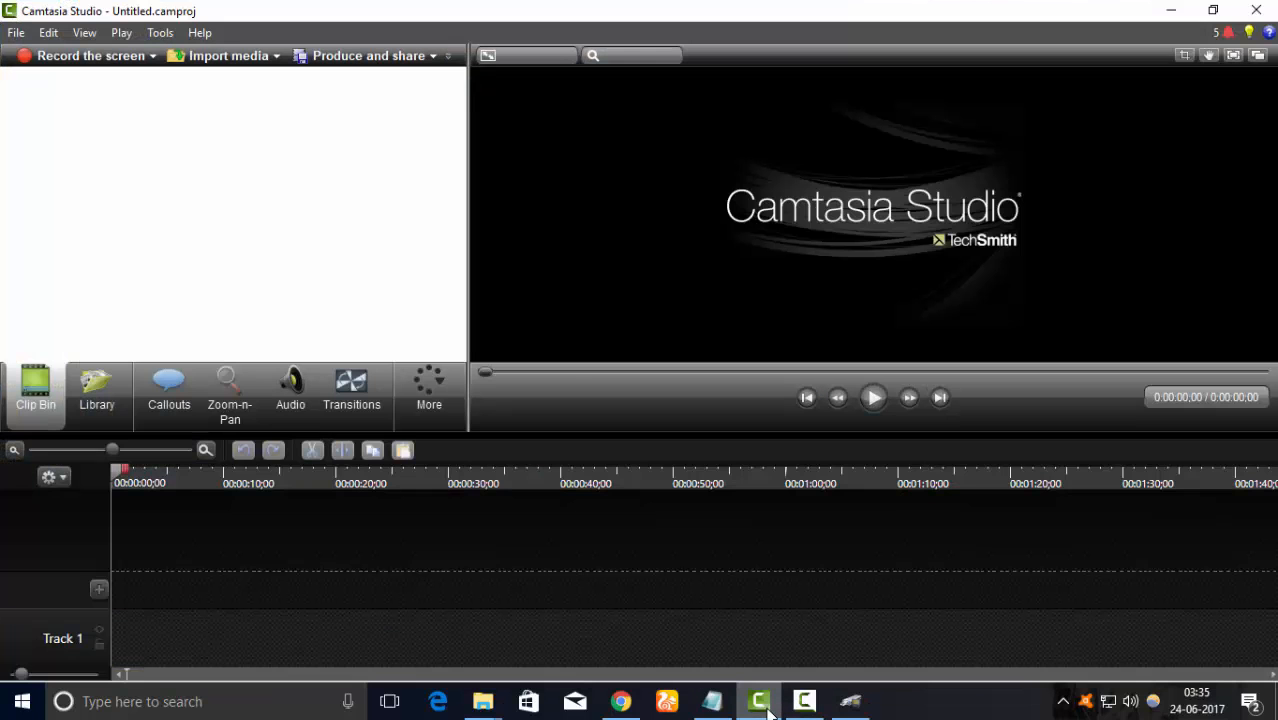
left_click(762, 704)
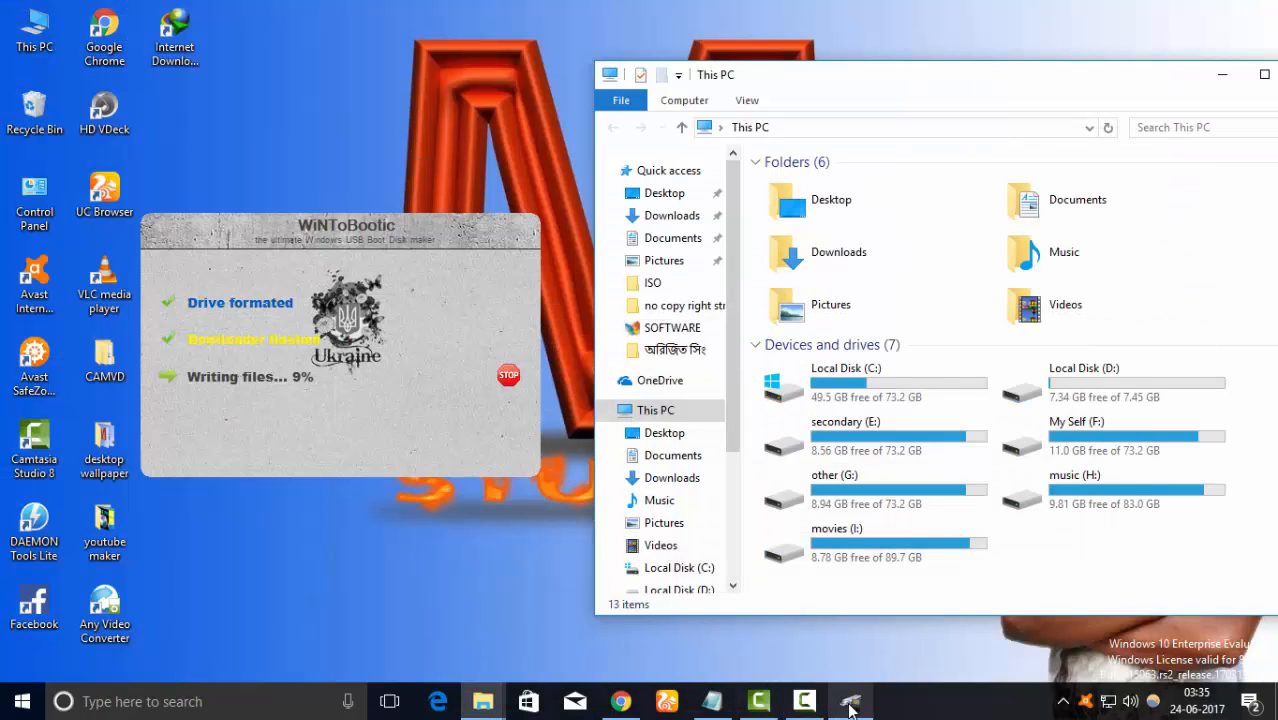
left_click(804, 701)
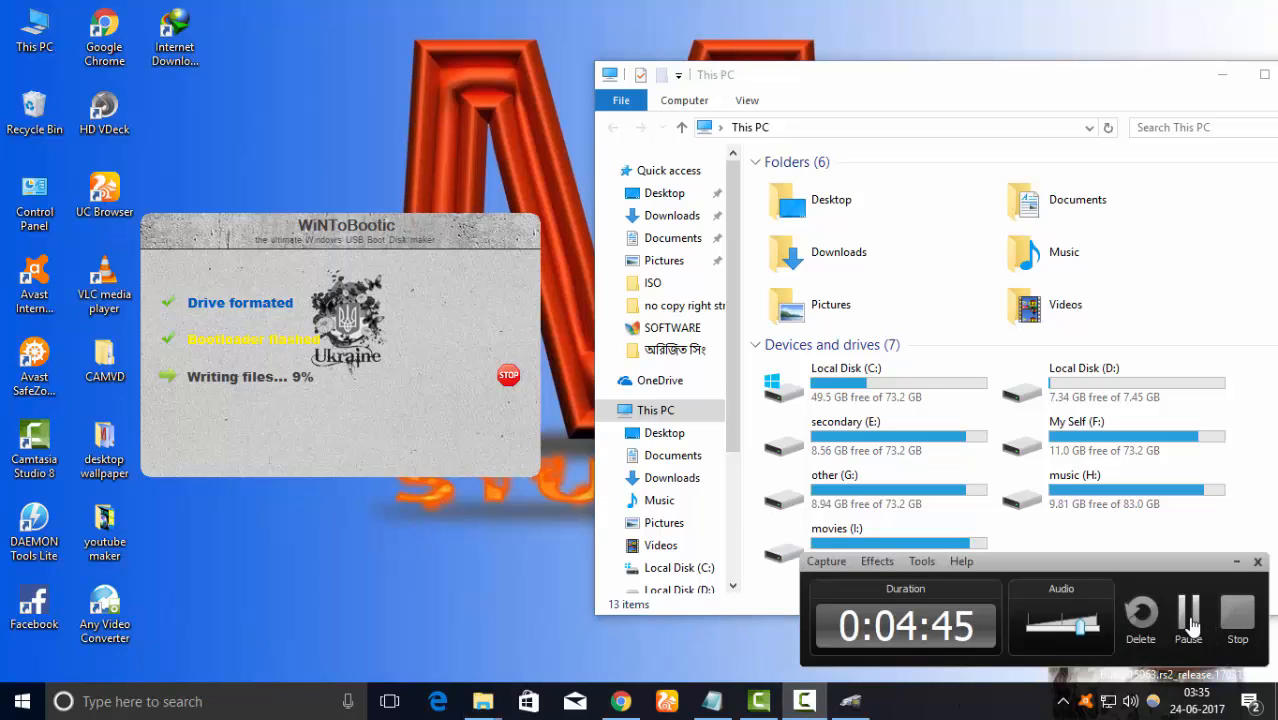
left_click(1186, 614)
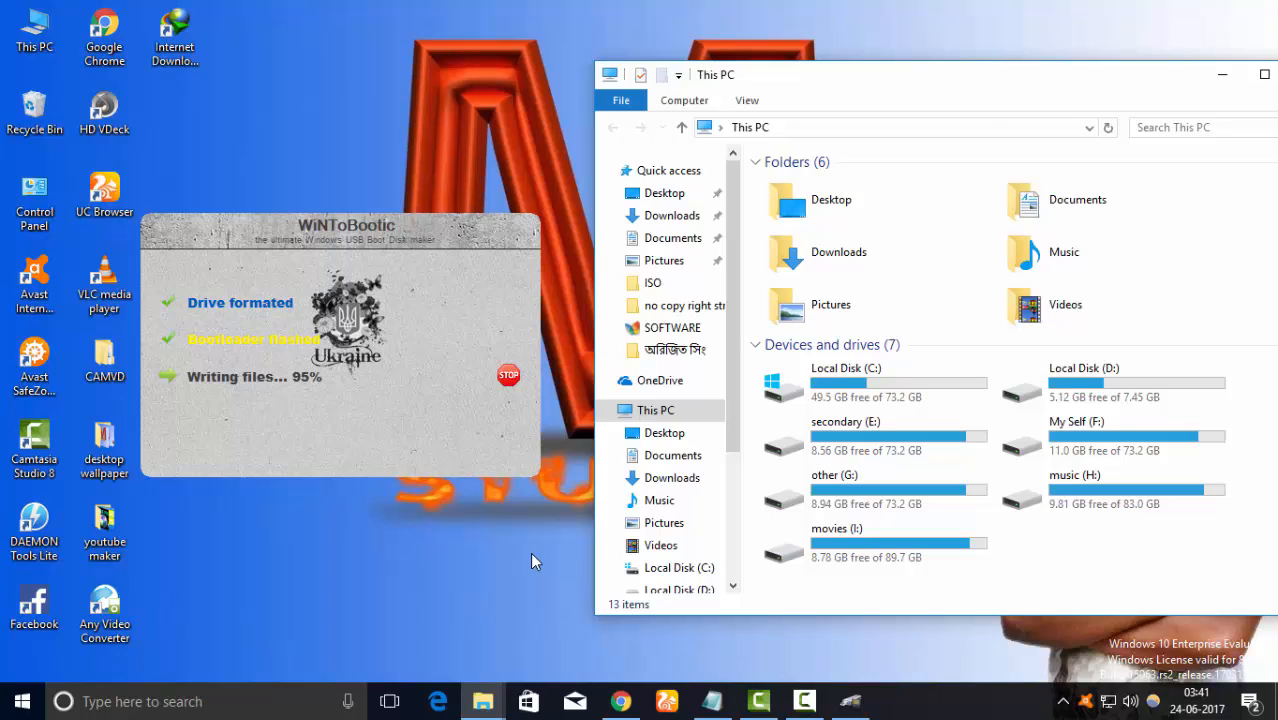
Step: Refresh the This PC drive list and the desktop, and dismiss WiNToBootic's completion screen once writing ends
right_click(1063, 580)
left_click(1109, 442)
right_click(303, 592)
left_click(380, 377)
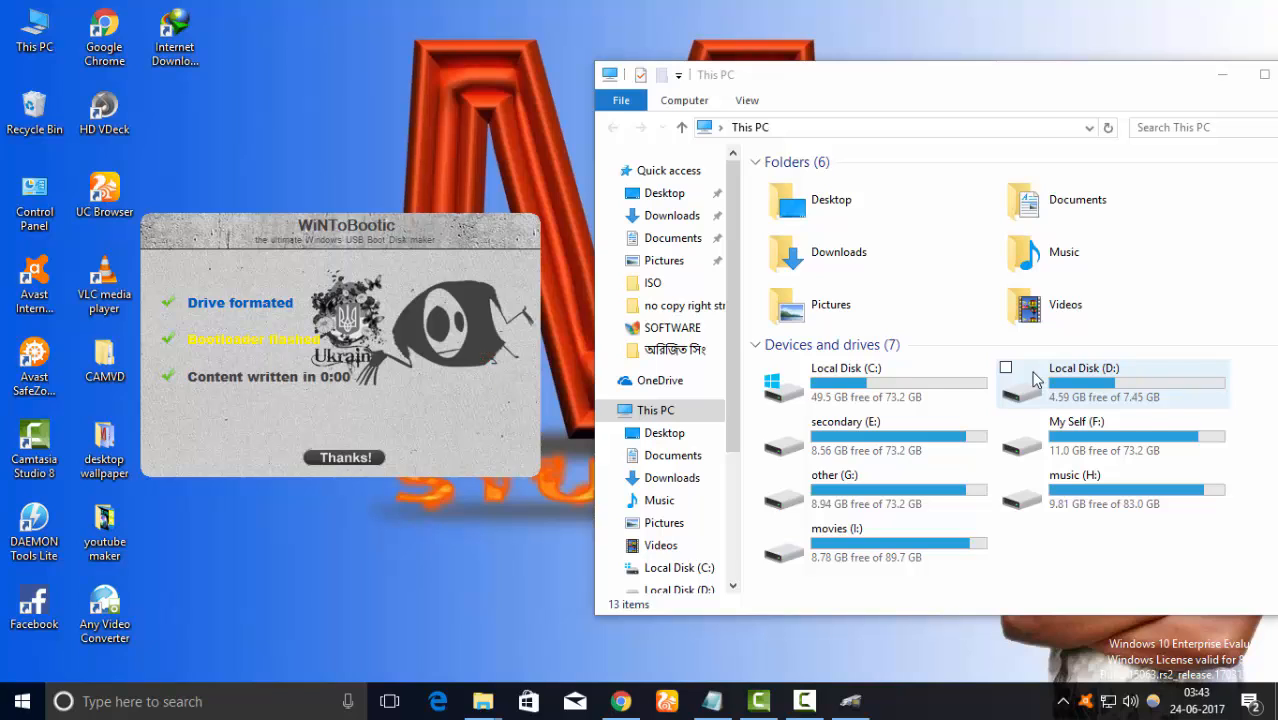
left_click(346, 457)
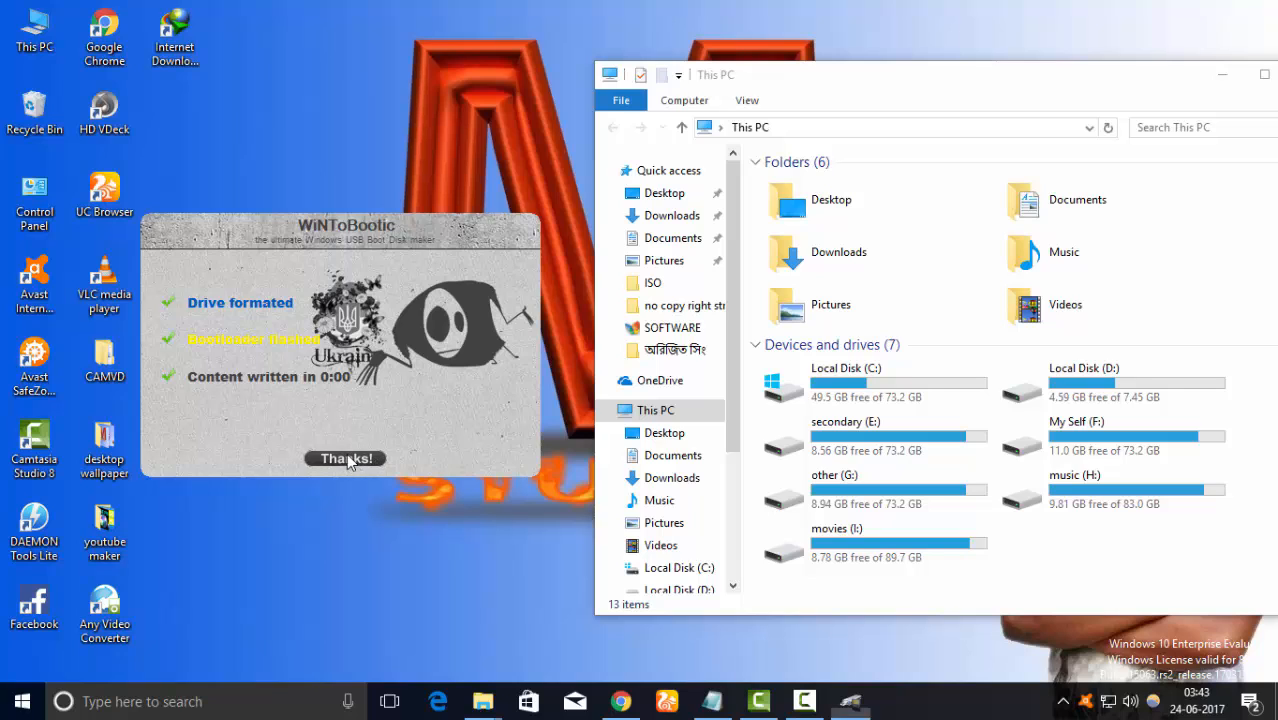
Step: Close WiNToBootic and refresh the desktop
left_click(155, 233)
right_click(222, 151)
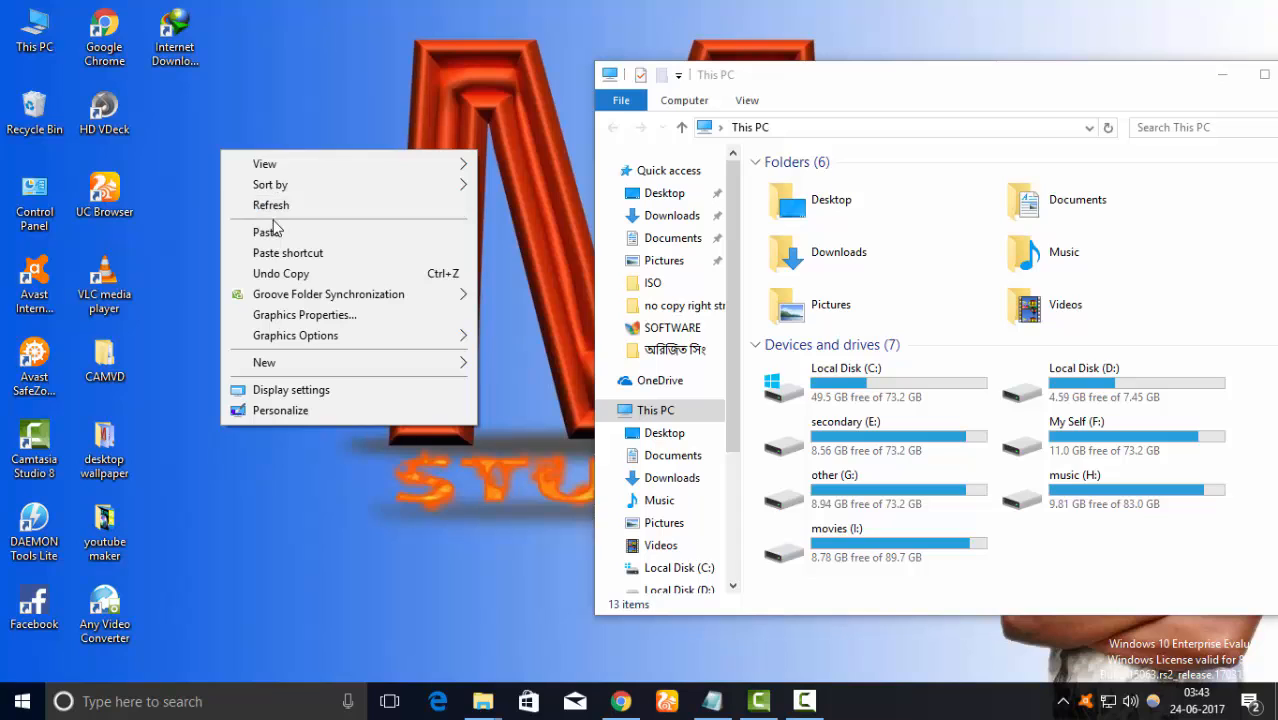
left_click(283, 206)
Step: Refresh the This PC drive list and examine the boot files written to drive D:, closing the drive's window when done
right_click(1127, 576)
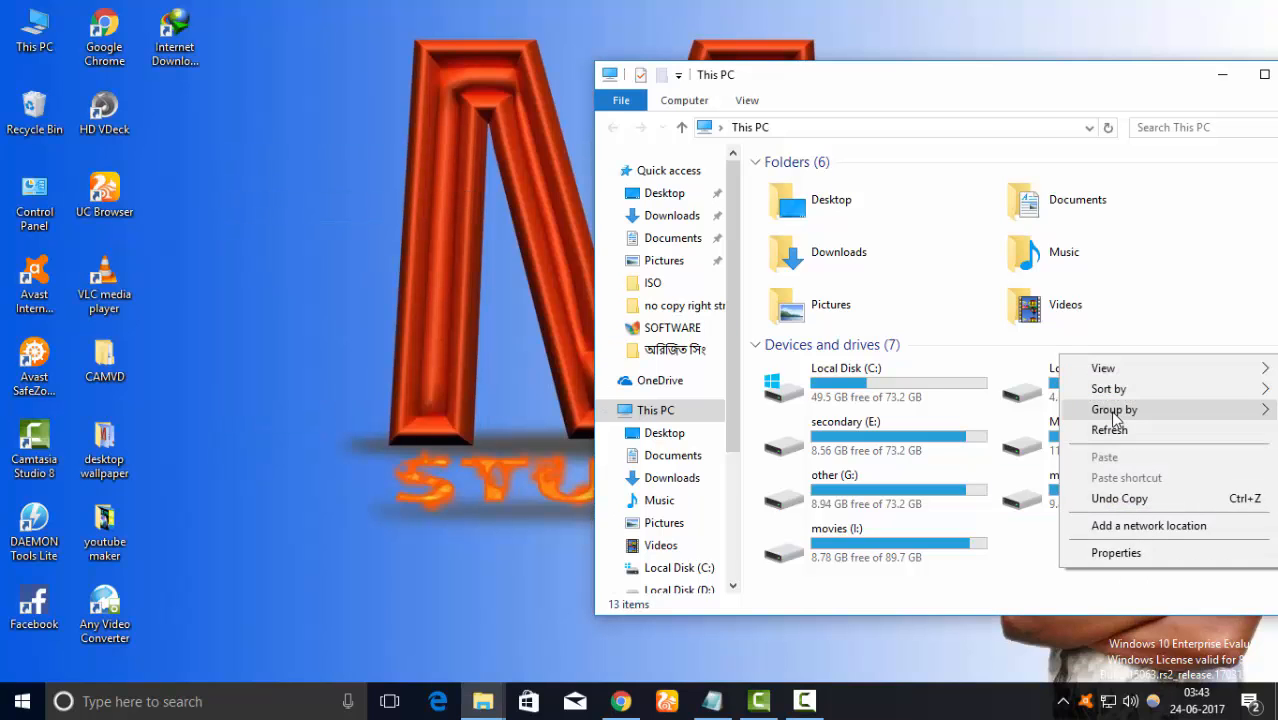
left_click(1105, 430)
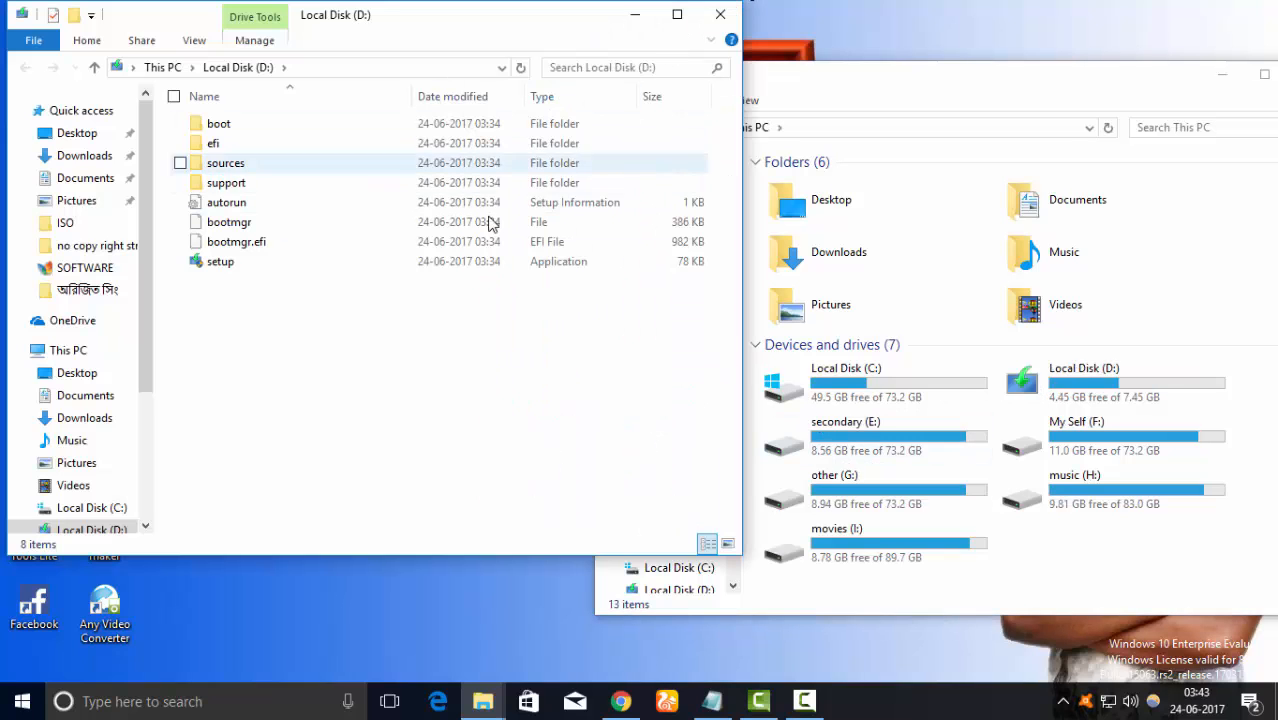
left_click(720, 14)
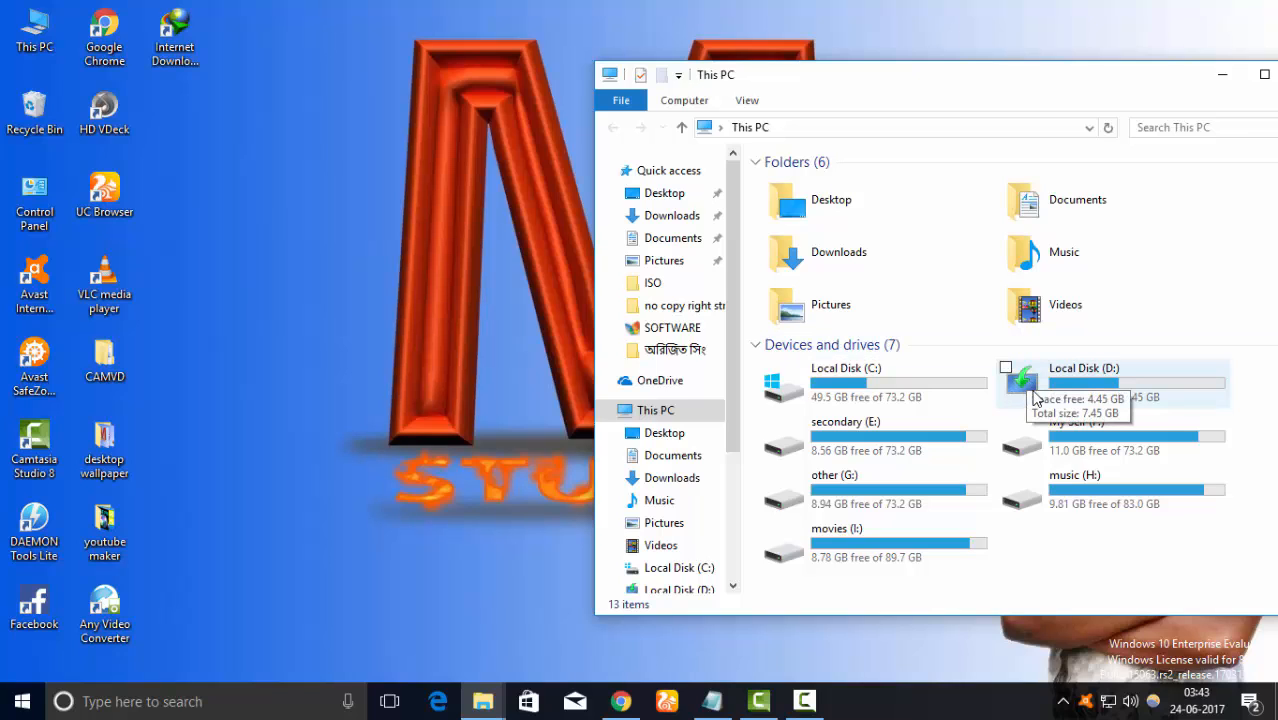
right_click(320, 180)
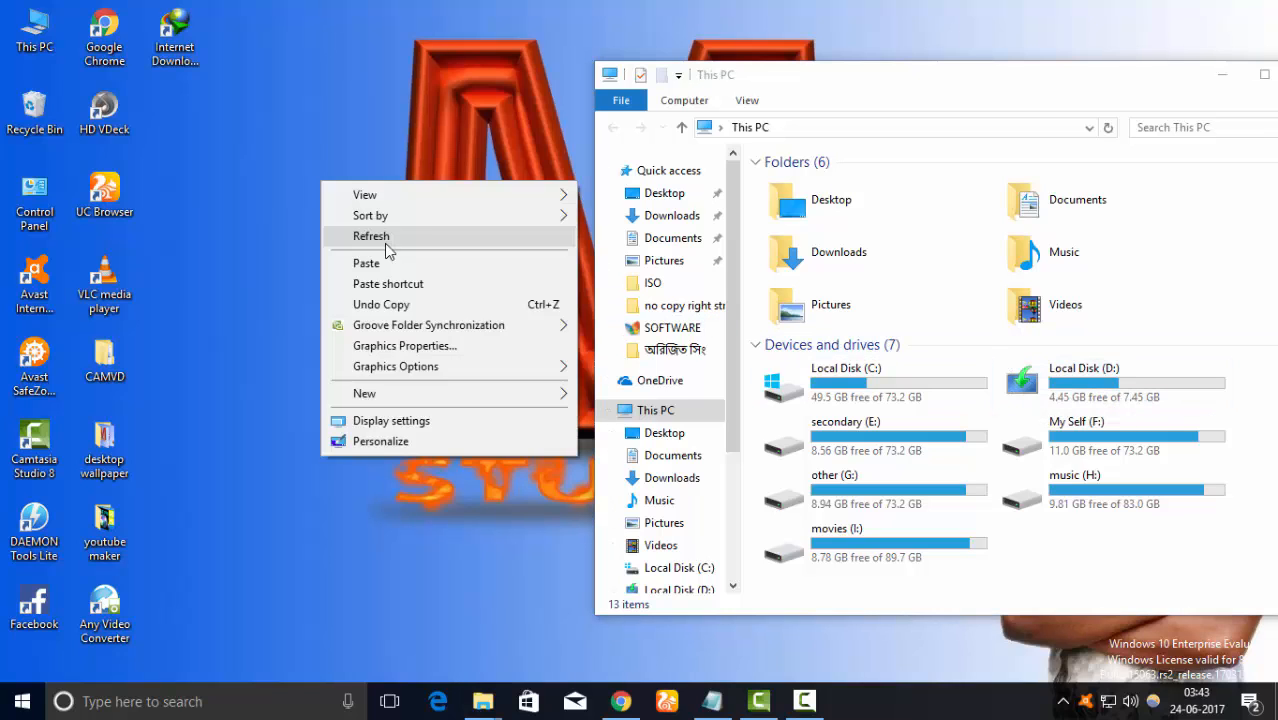
left_click(386, 240)
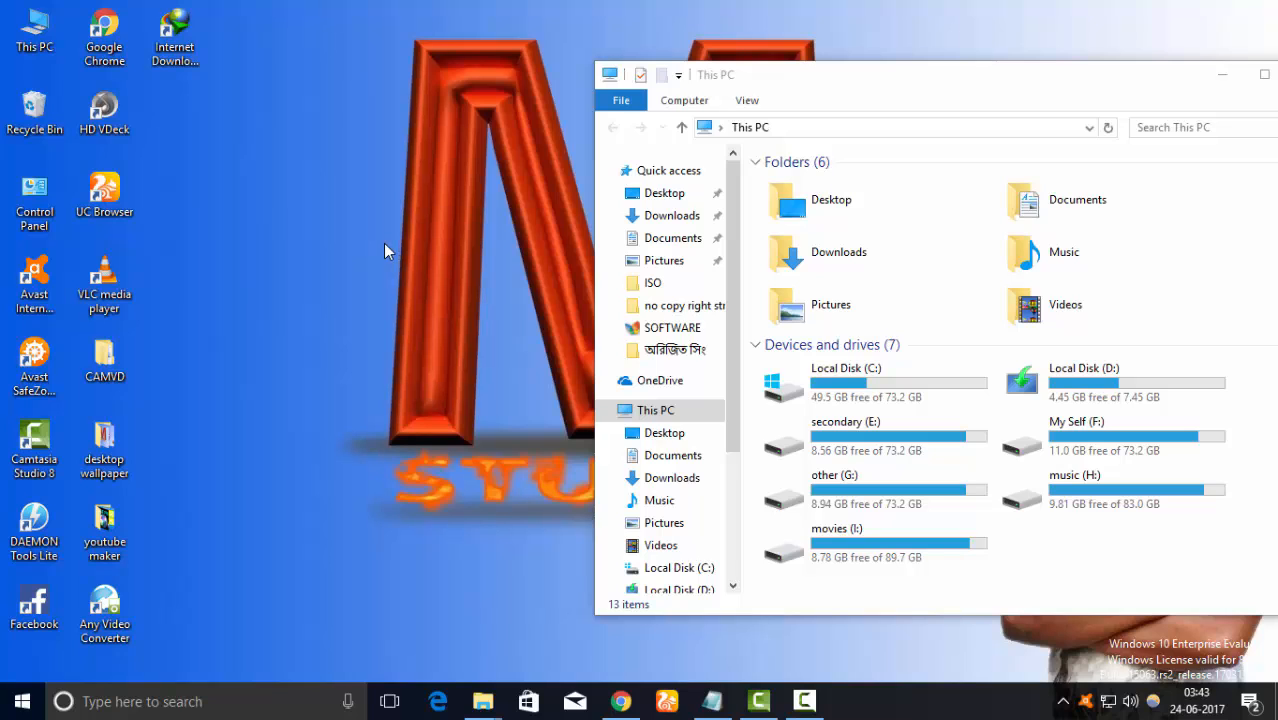
right_click(385, 243)
left_click(424, 298)
right_click(431, 304)
left_click(455, 359)
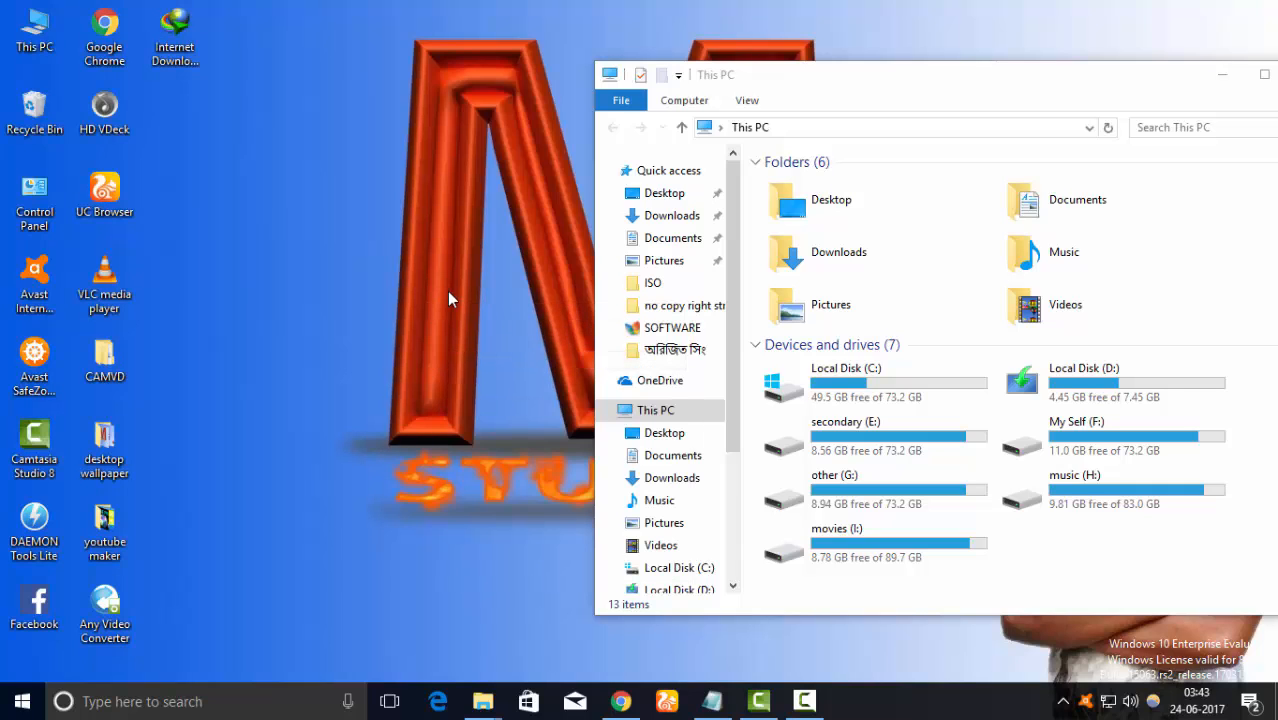
right_click(419, 260)
left_click(465, 316)
right_click(463, 308)
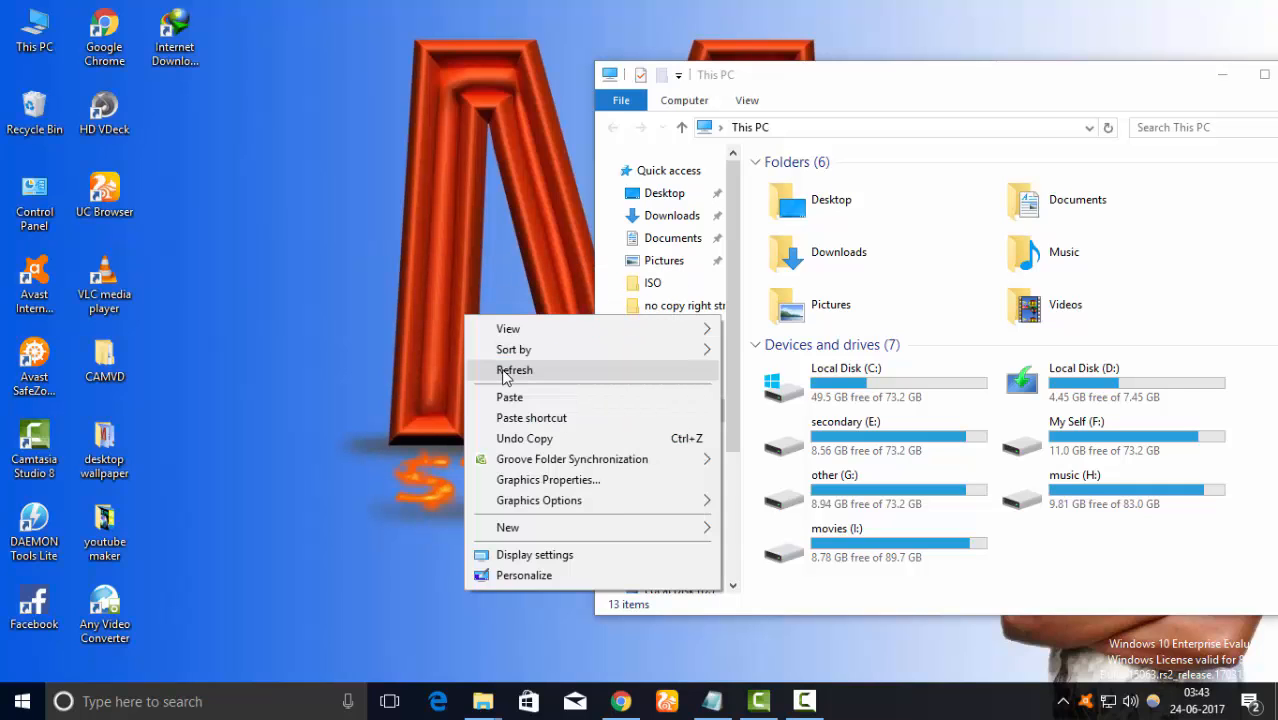
left_click(500, 369)
right_click(381, 243)
left_click(422, 287)
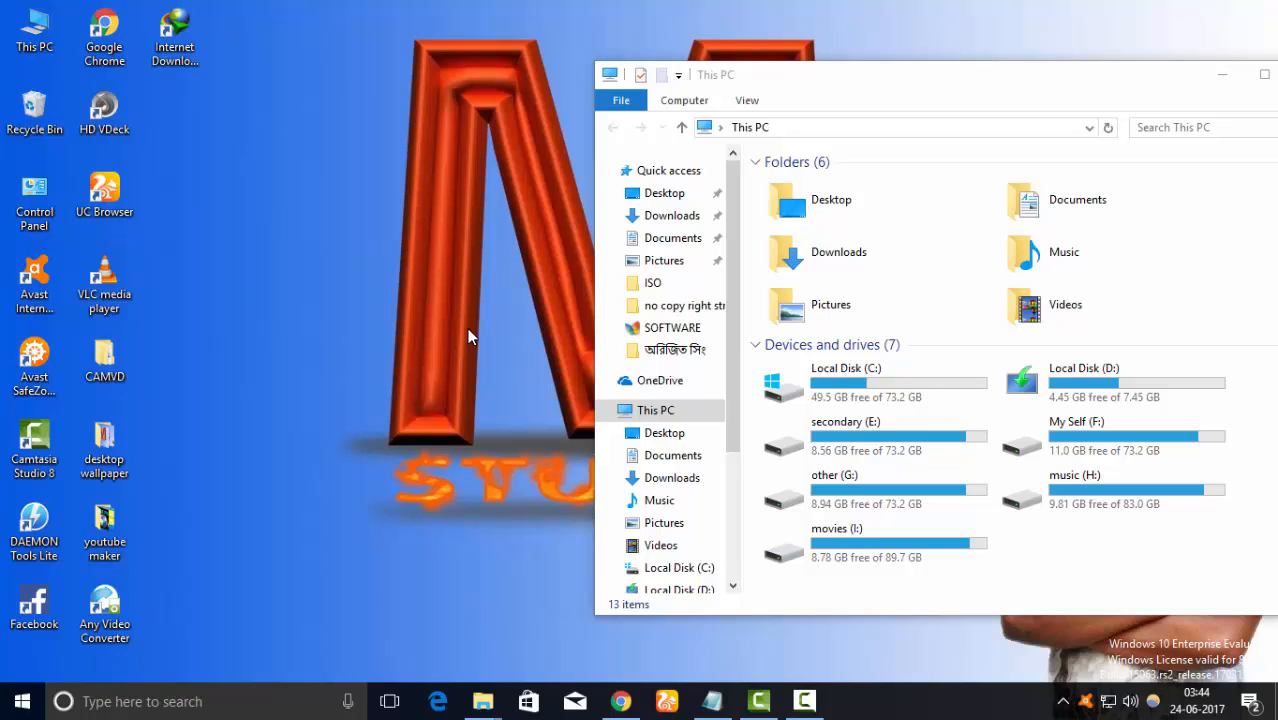
right_click(348, 252)
left_click(391, 306)
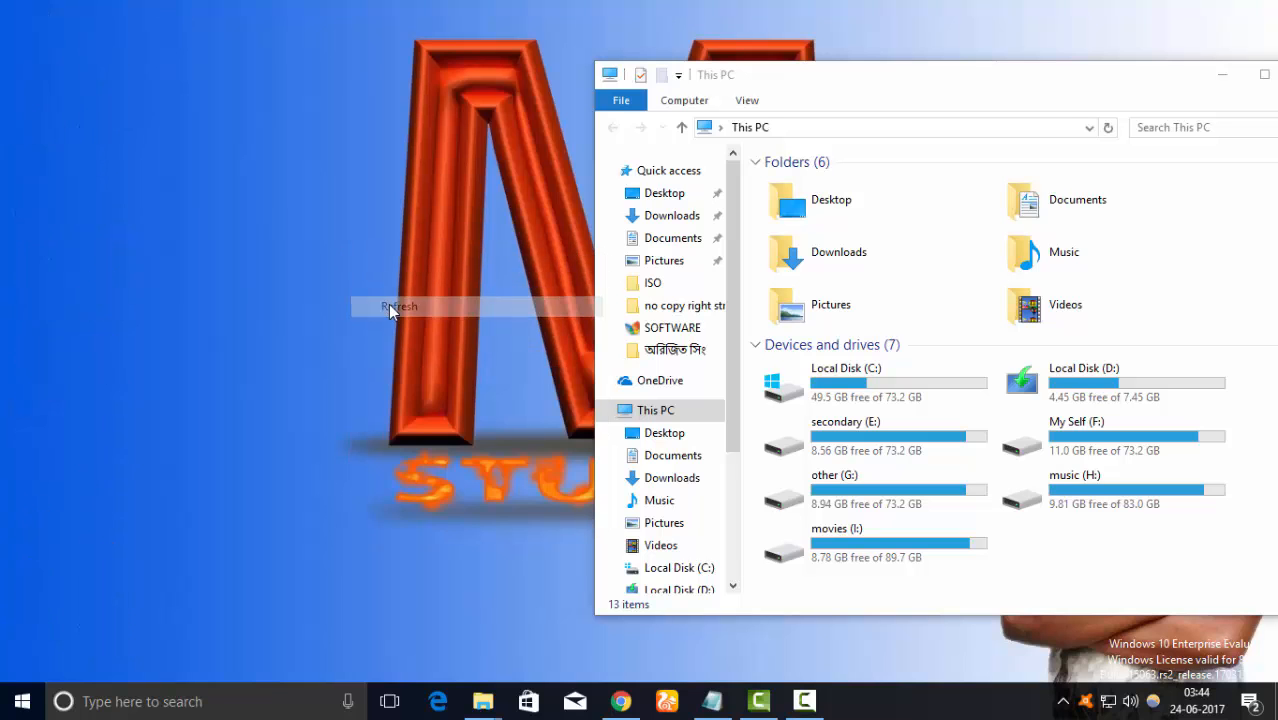
right_click(389, 306)
left_click(437, 359)
Step: Close the This PC window and switch to the YouTube page open in Chrome
left_click_drag(1164, 77, 1018, 120)
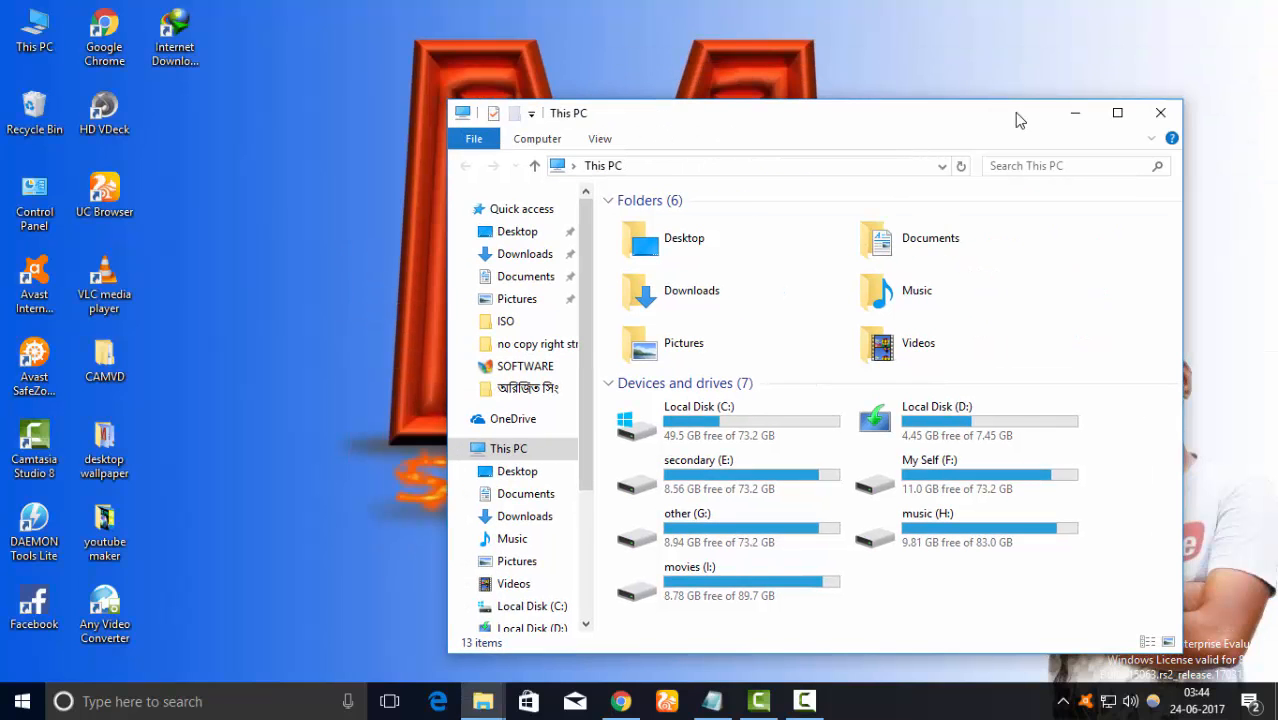
key("alt+F4")
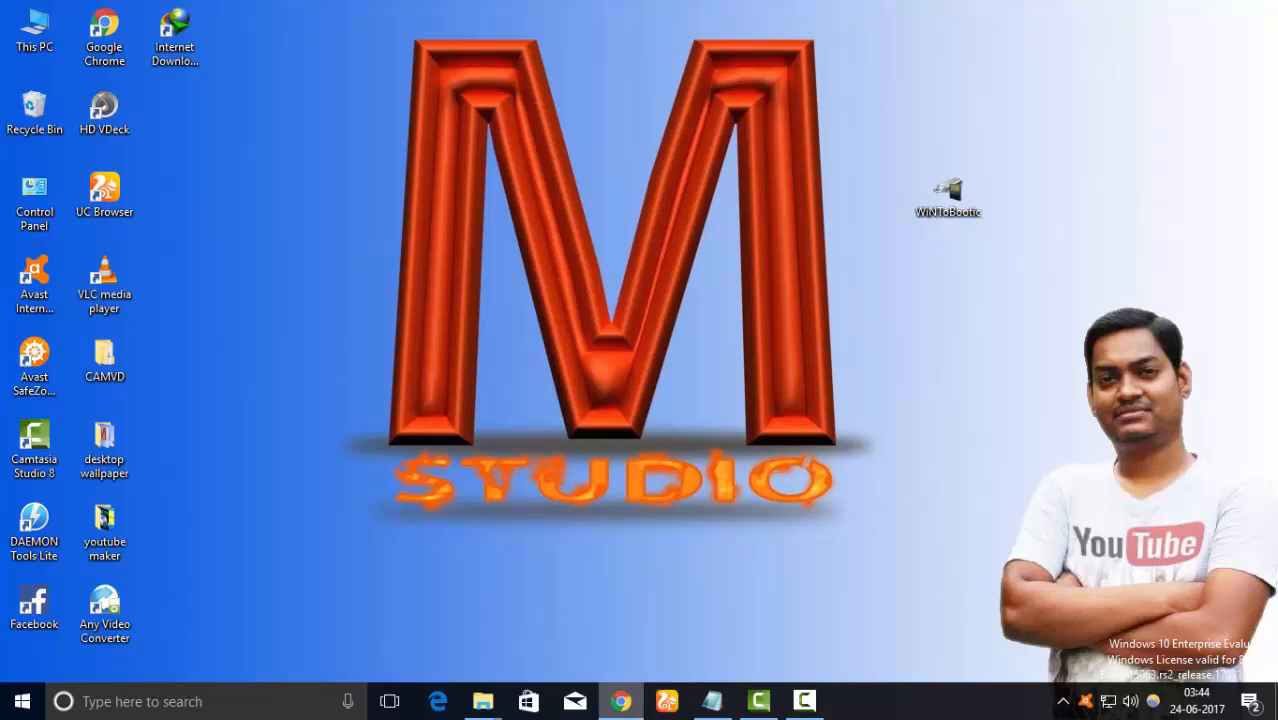
left_click(621, 703)
Step: Search YouTube for the channel owner's name and open the Mstudio channel from the results
scroll(700, 420, "up", 9)
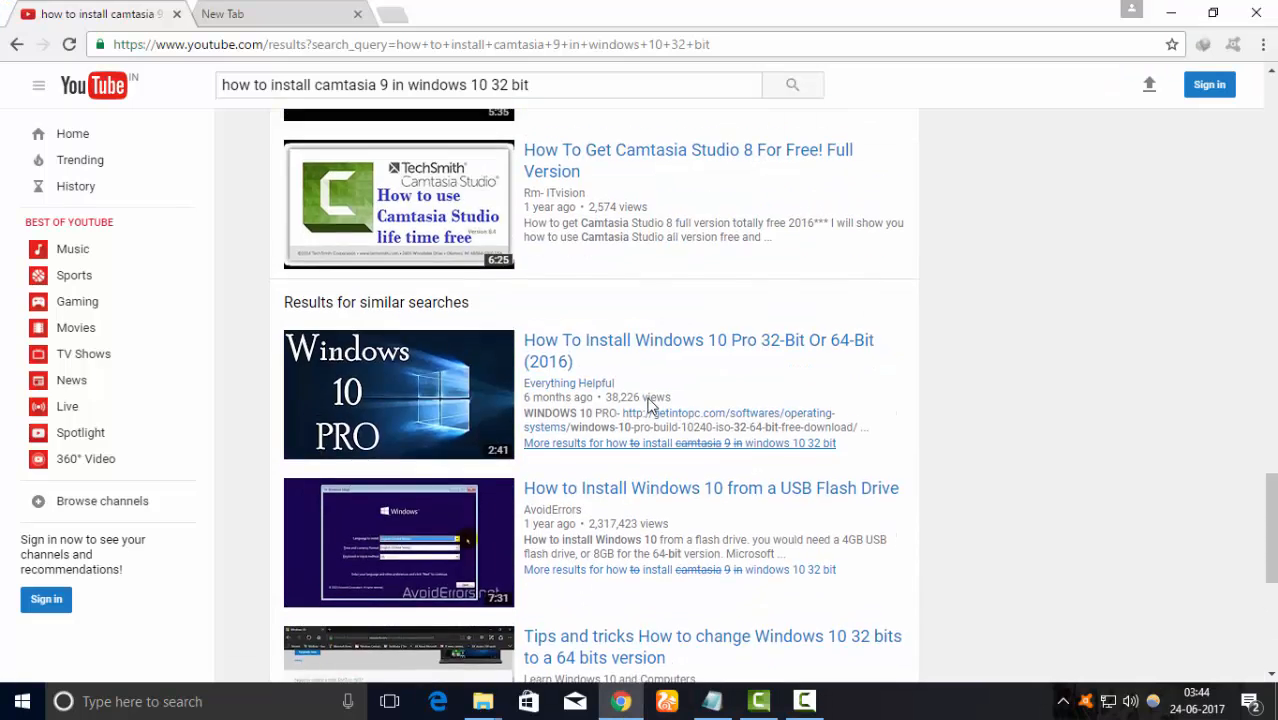
scroll(549, 80, "up", 10)
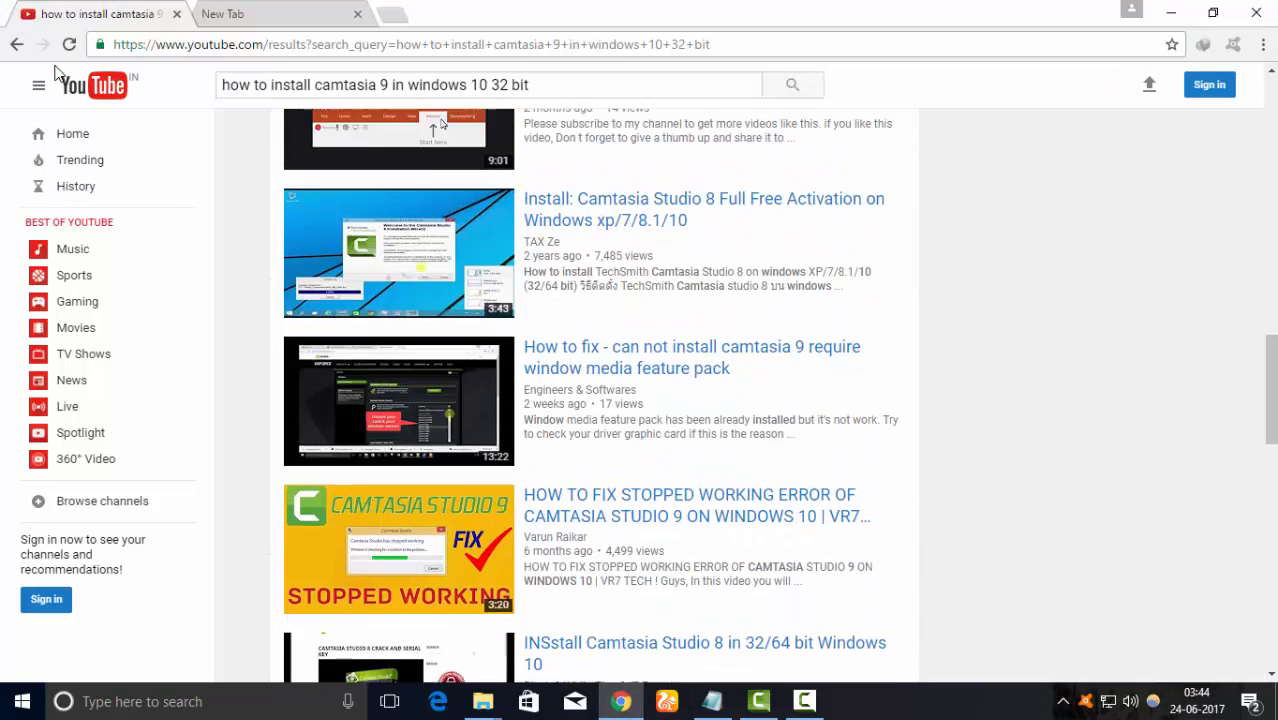
left_click(549, 80)
key("ctrl+a")
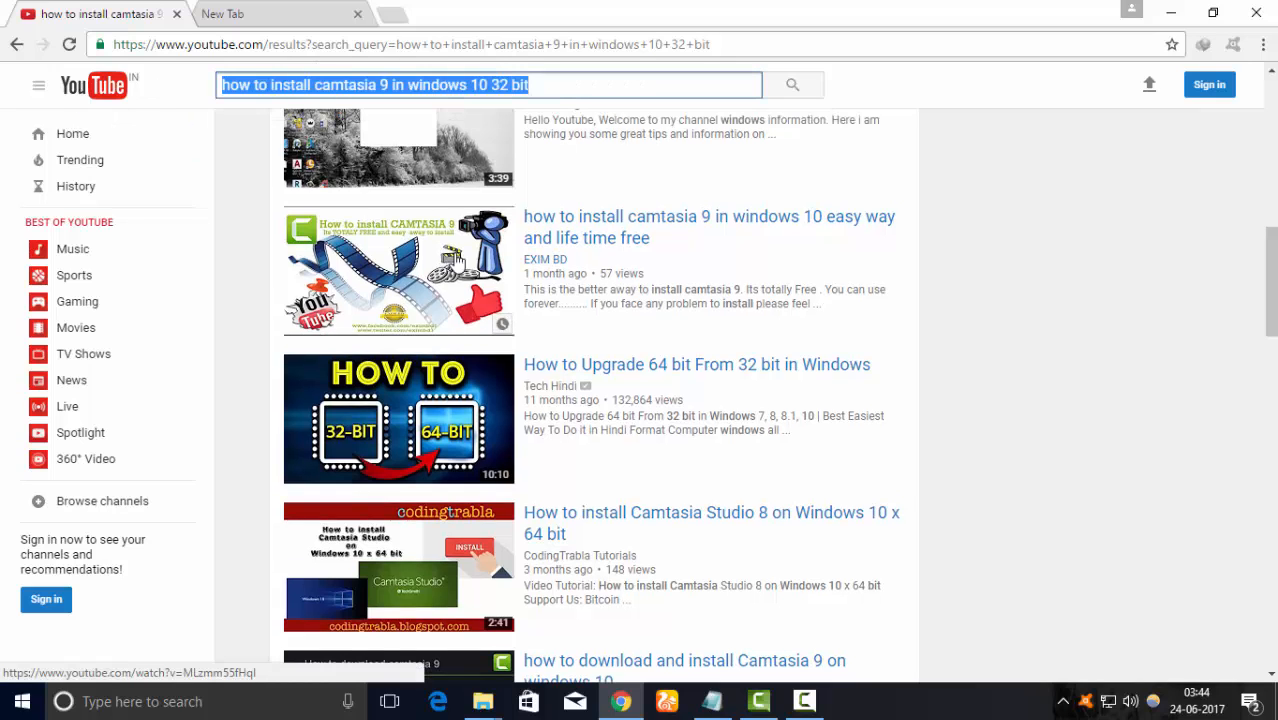
type("kausik mondal")
key("Return")
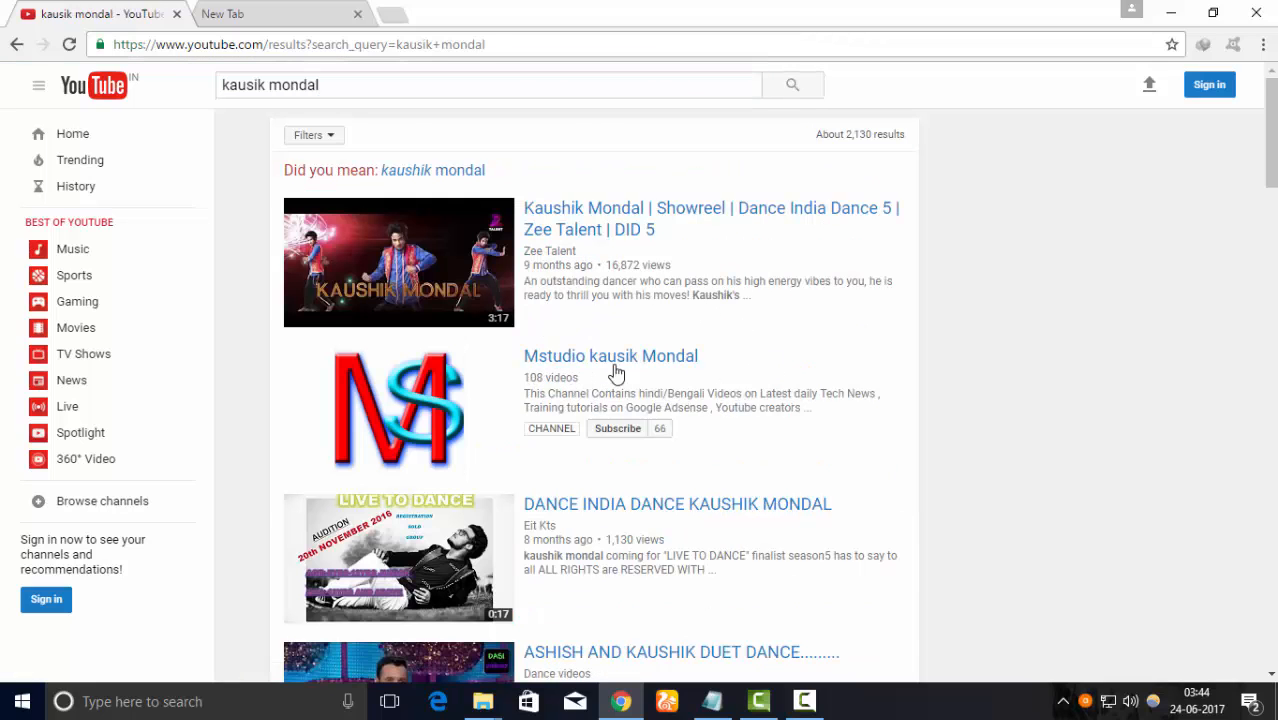
left_click(616, 362)
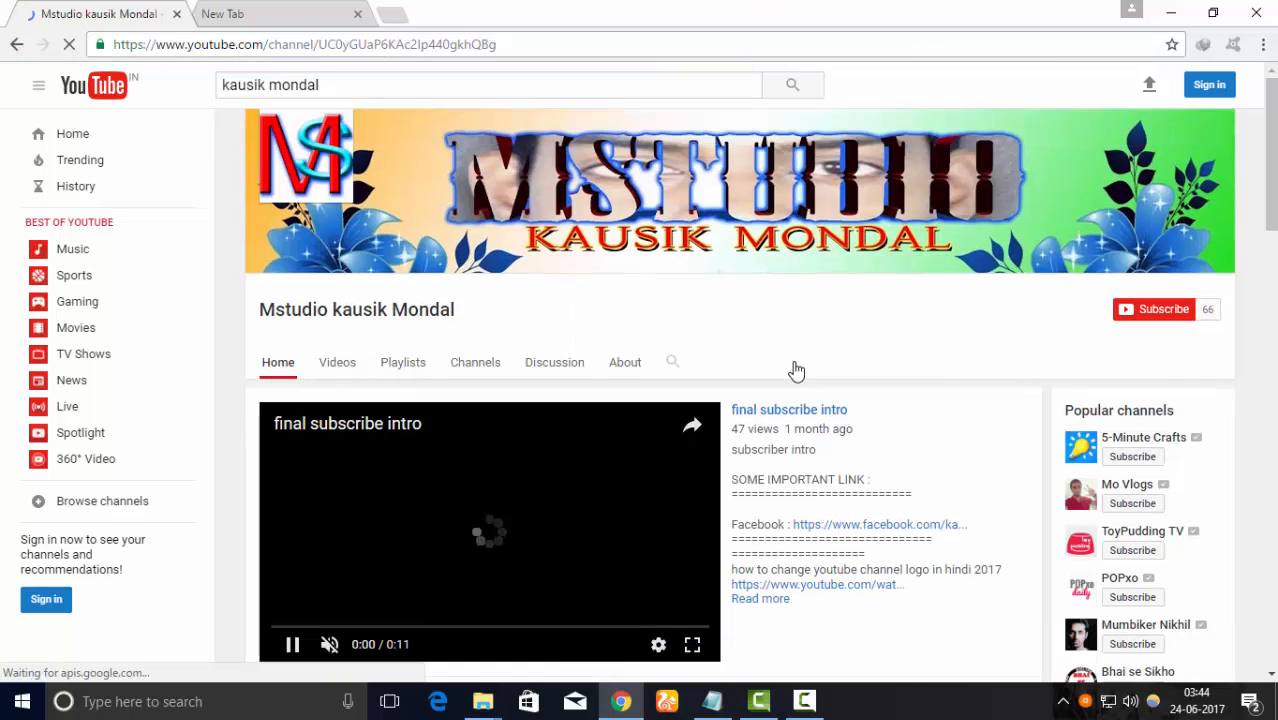
Step: Pause the "final subscribe intro" video and look over the channel's home page, including its Subscribe option and uploads
left_click(492, 523)
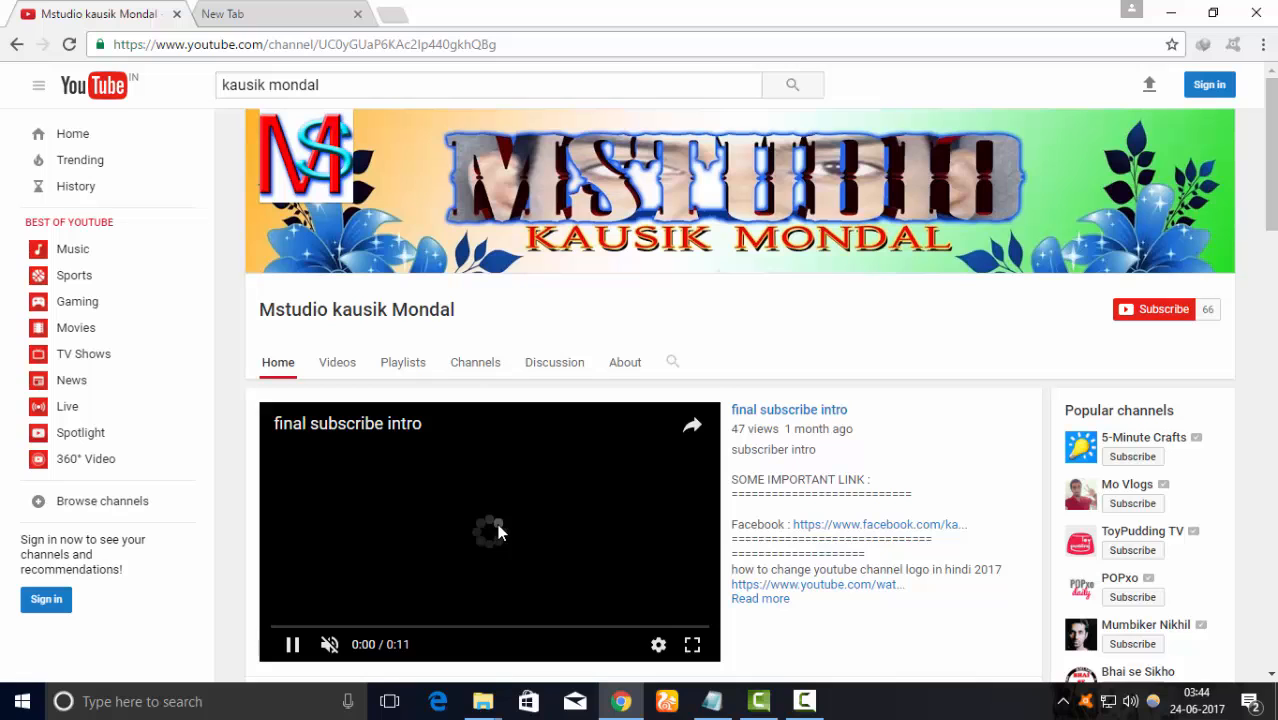
scroll(754, 513, "down", 1)
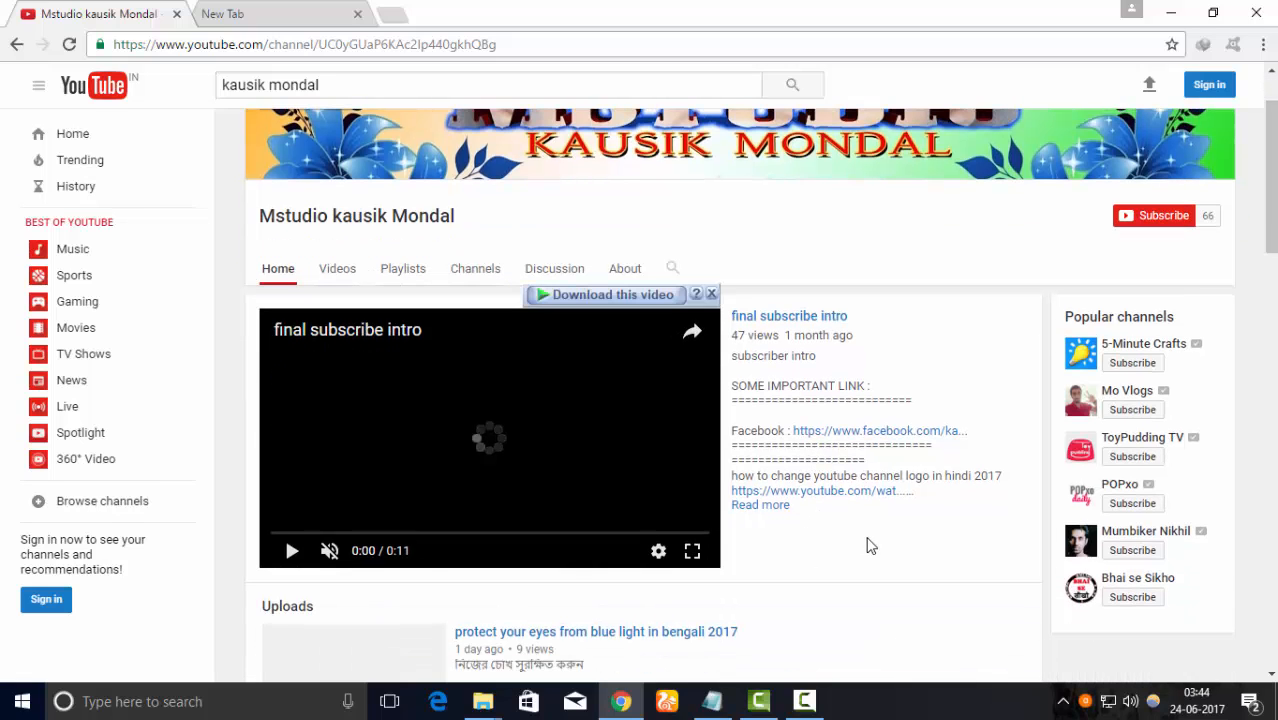
scroll(882, 542, "up", 1)
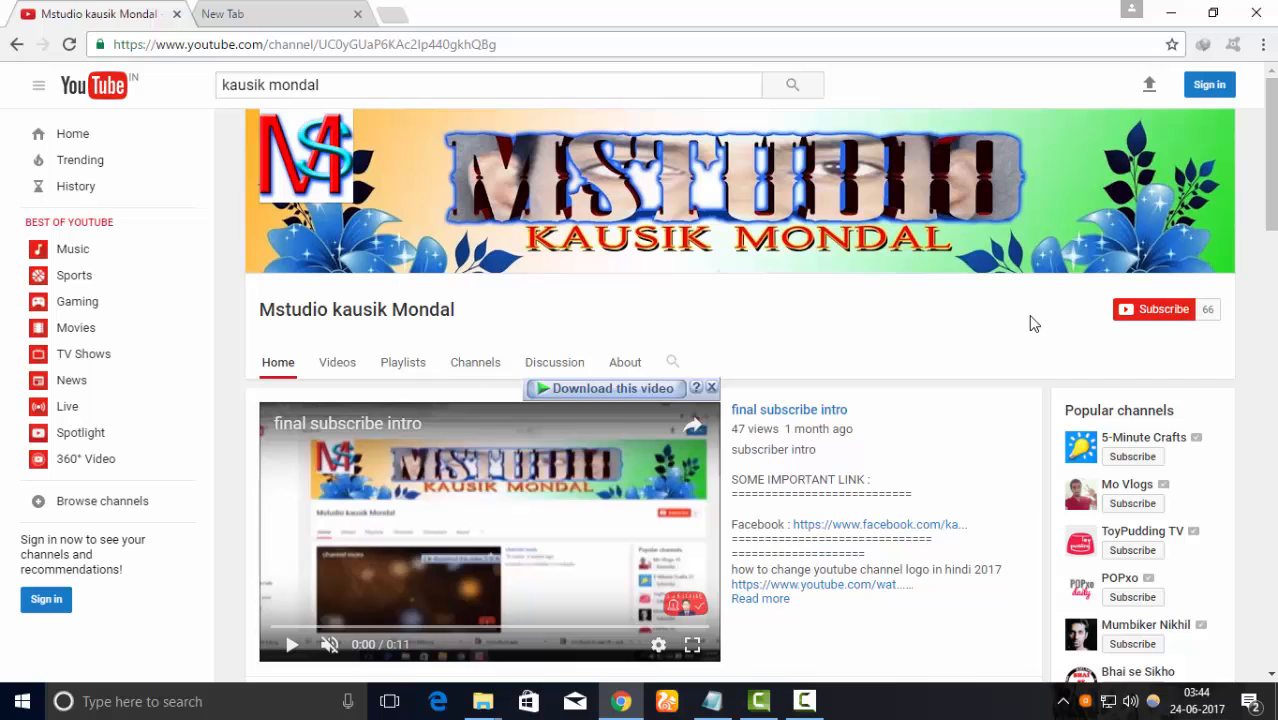
scroll(1009, 411, "down", 2)
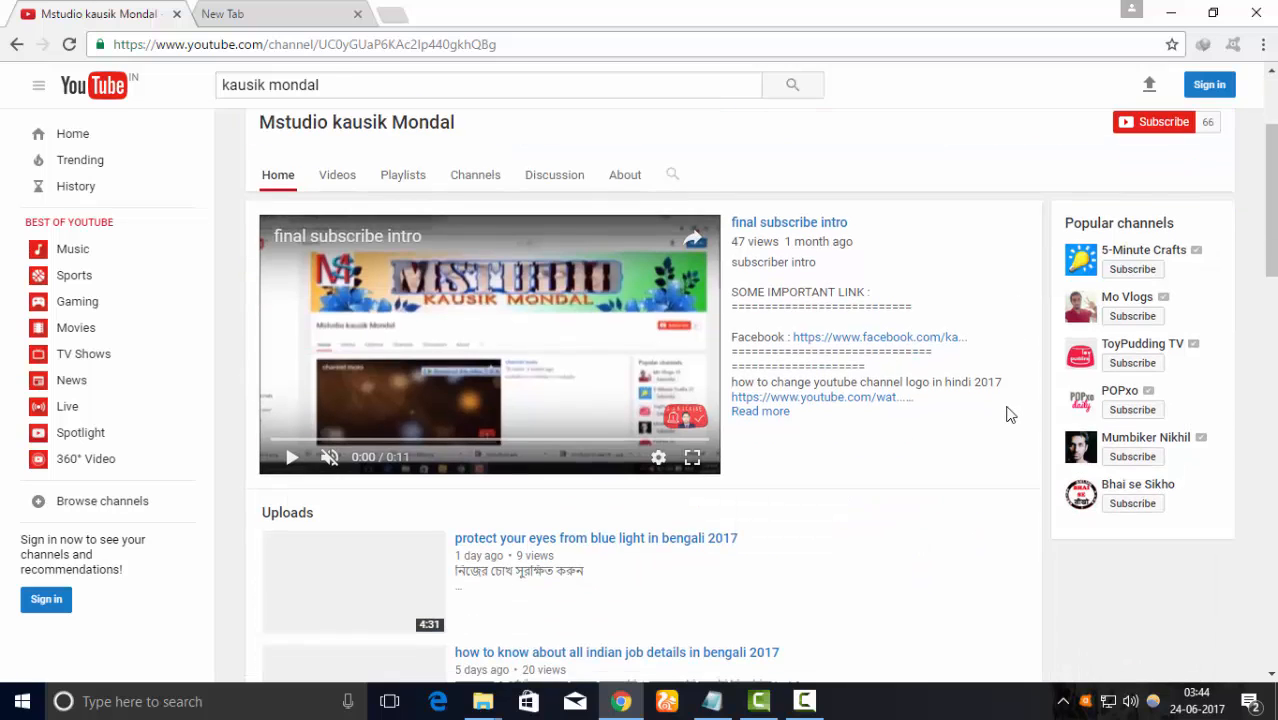